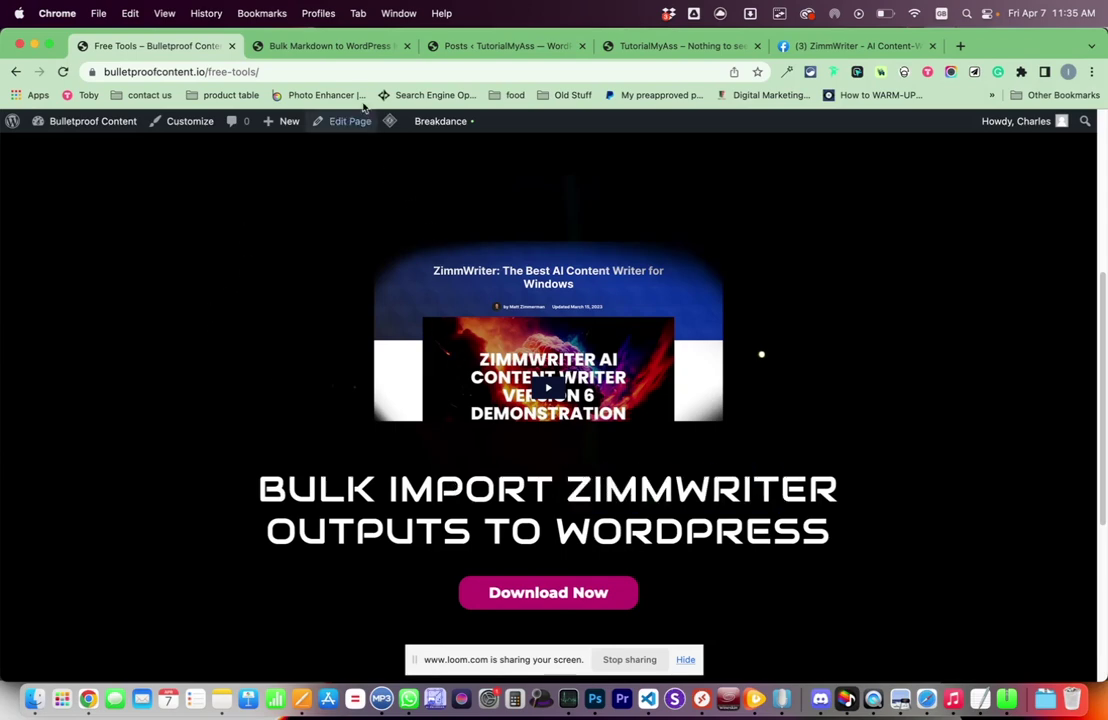
- On the Bulk Markdown import page, choose the seven article .txt files
left_click(345, 45)
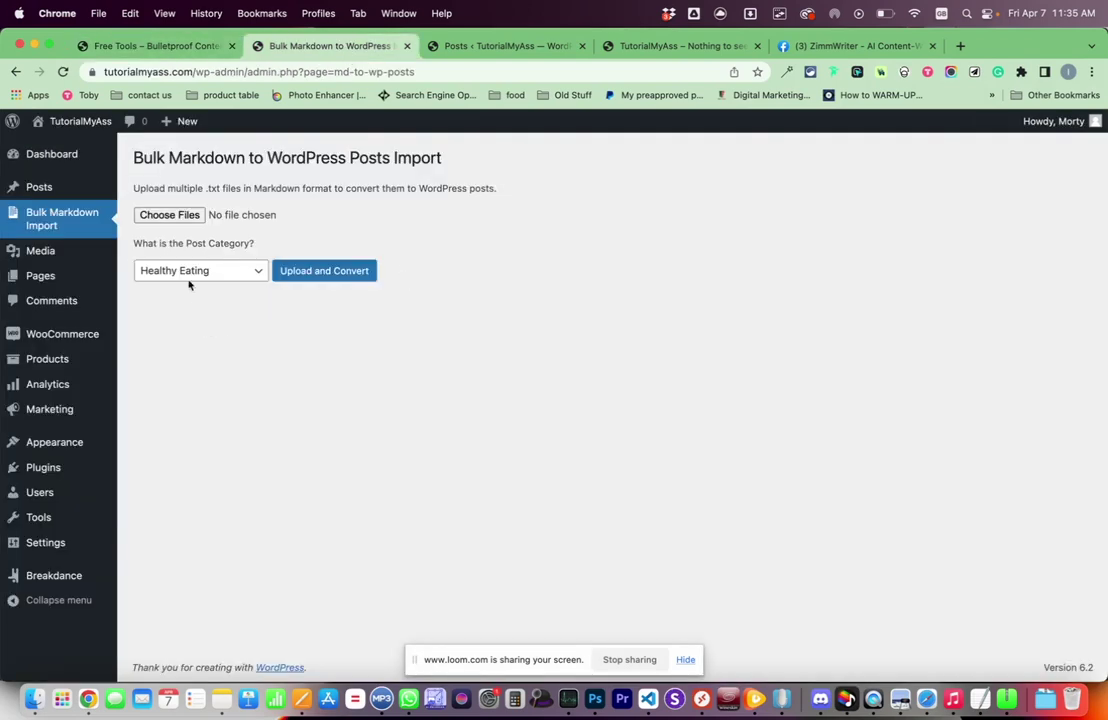
left_click(187, 217)
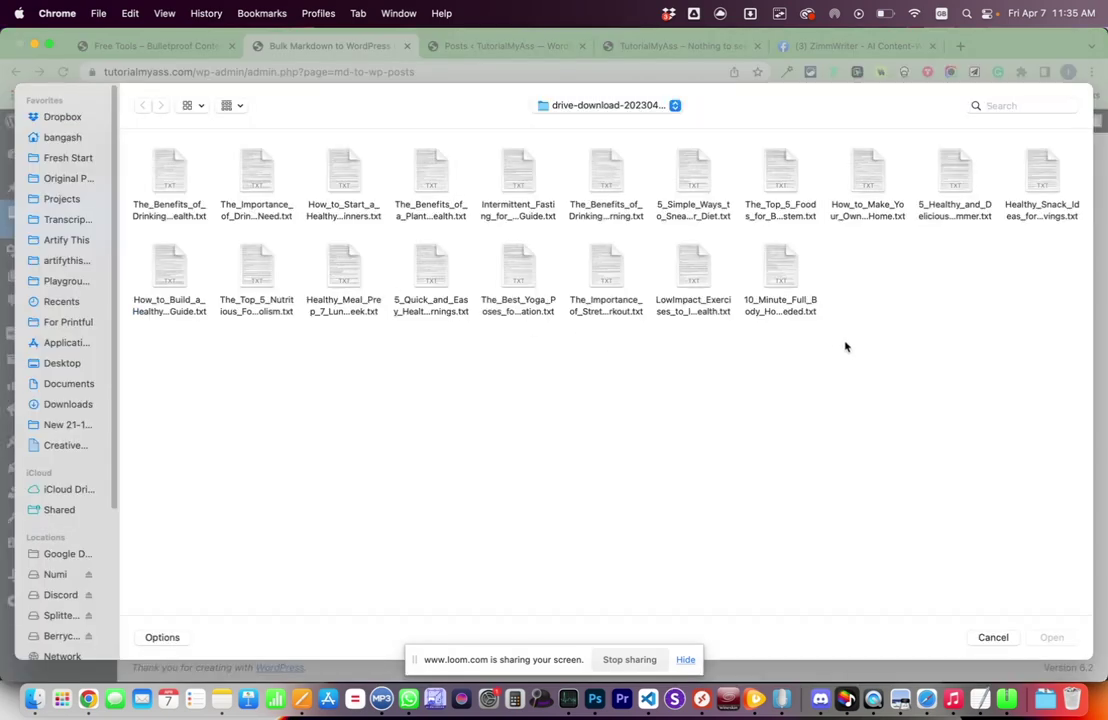
left_click_drag(792, 288, 504, 158)
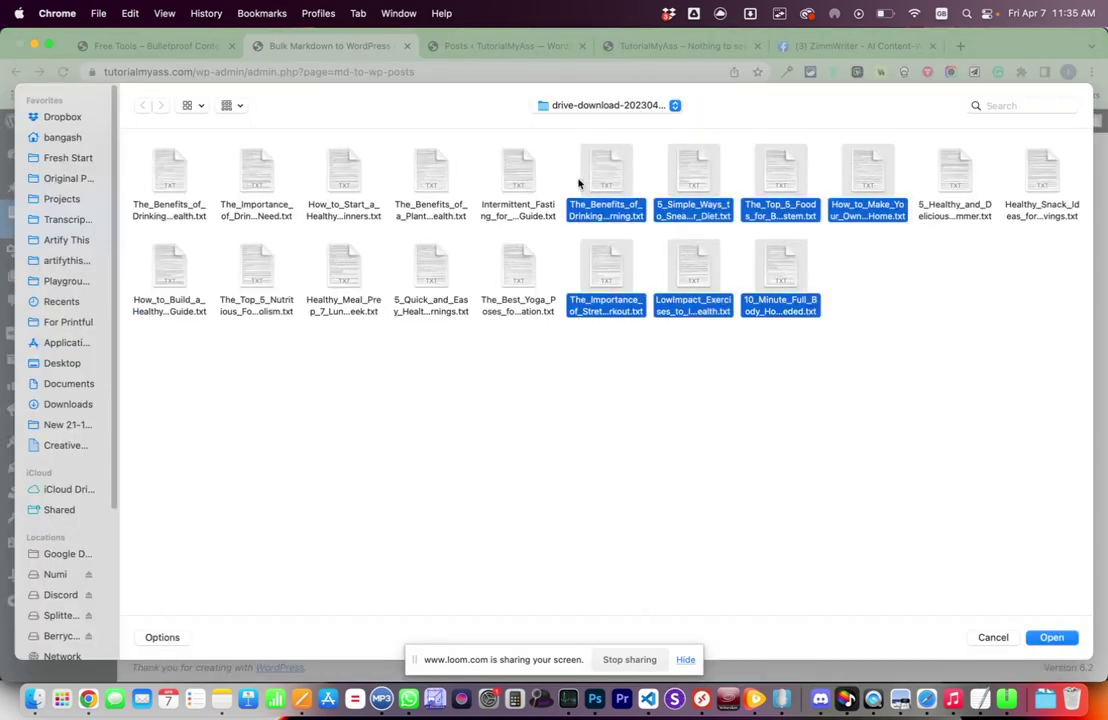
key("Return")
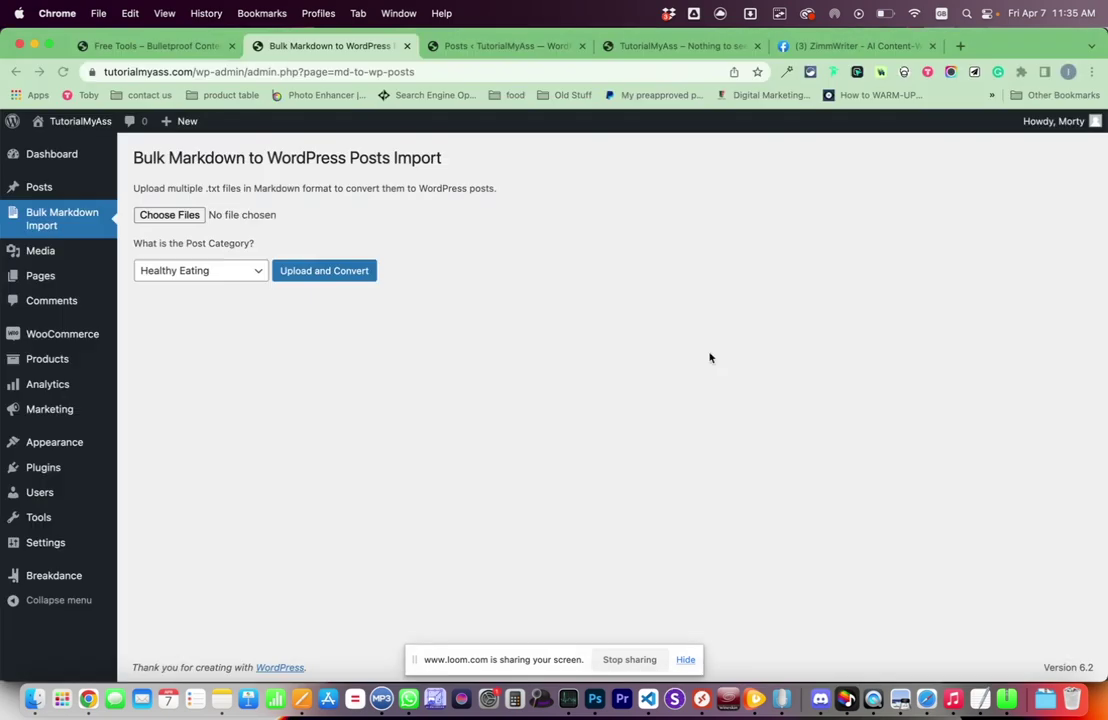
- Set the post category to Meal Planning and upload and convert the files
left_click(165, 270)
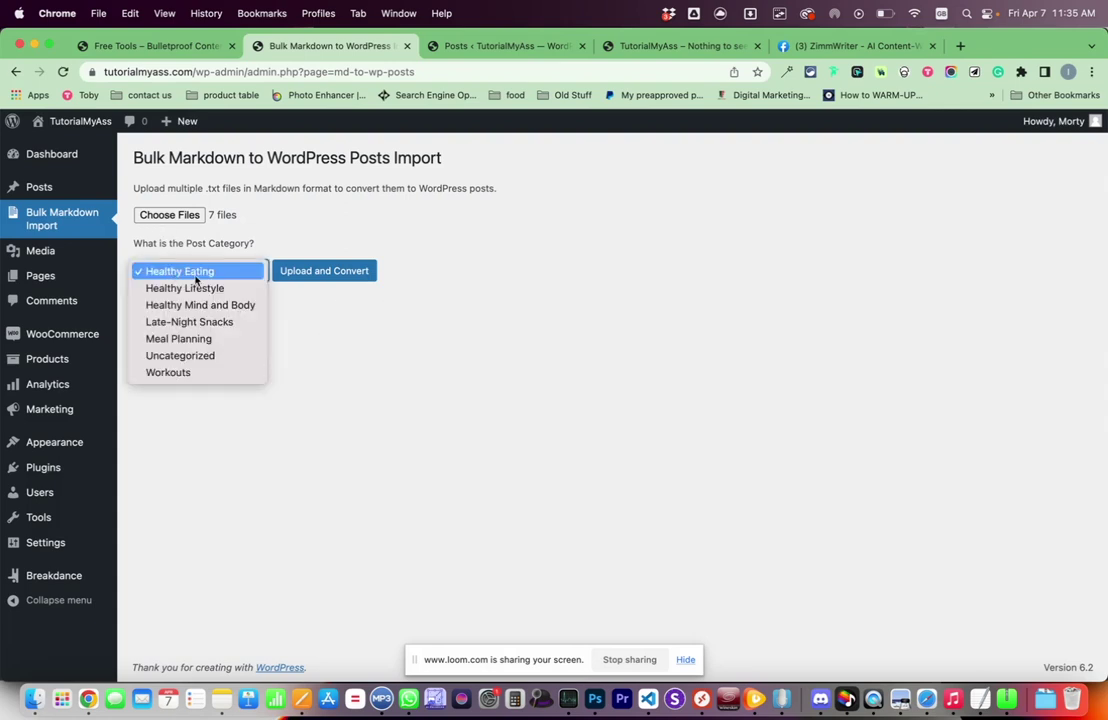
left_click(198, 287)
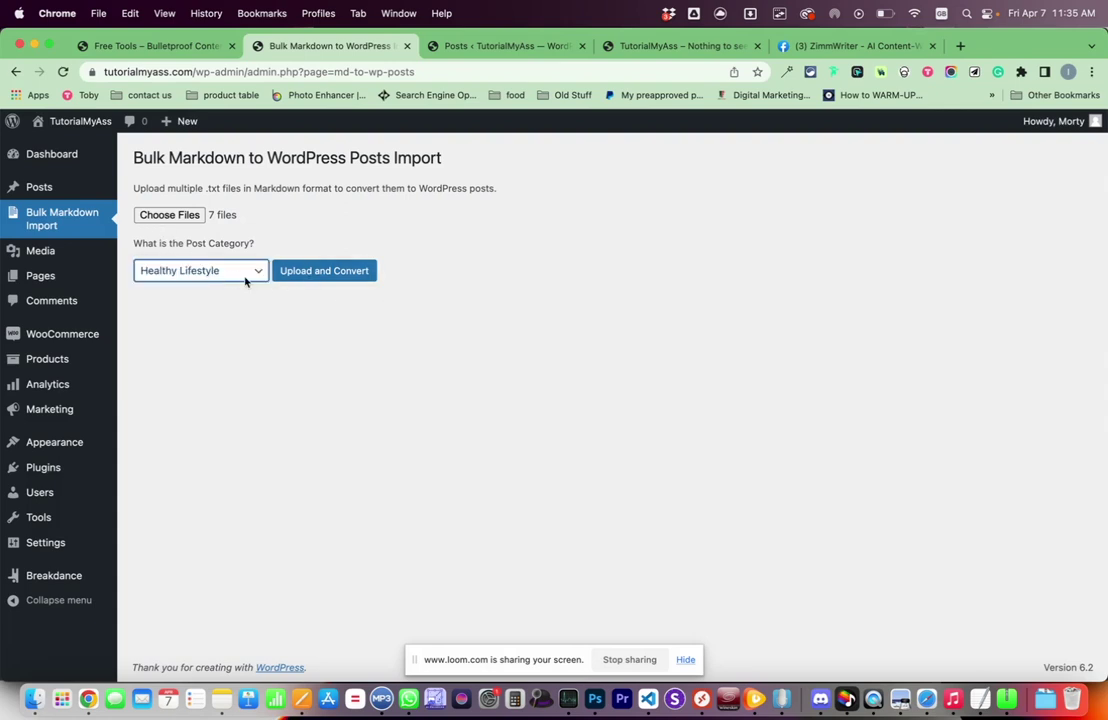
left_click(230, 271)
left_click(216, 322)
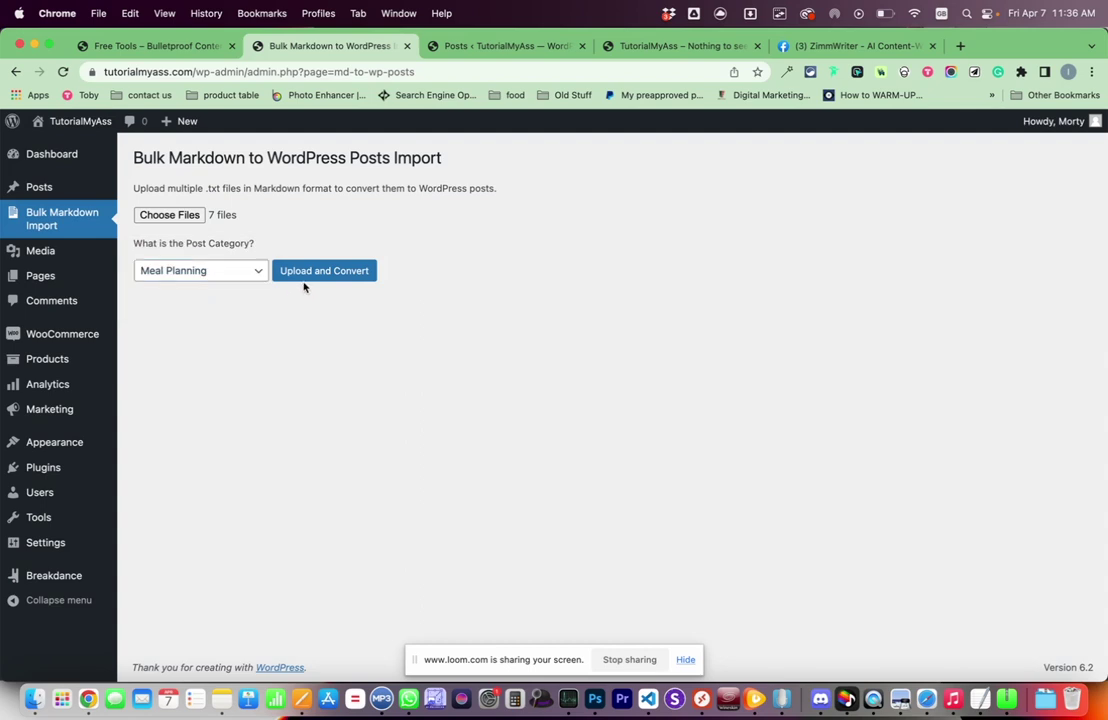
left_click(276, 272)
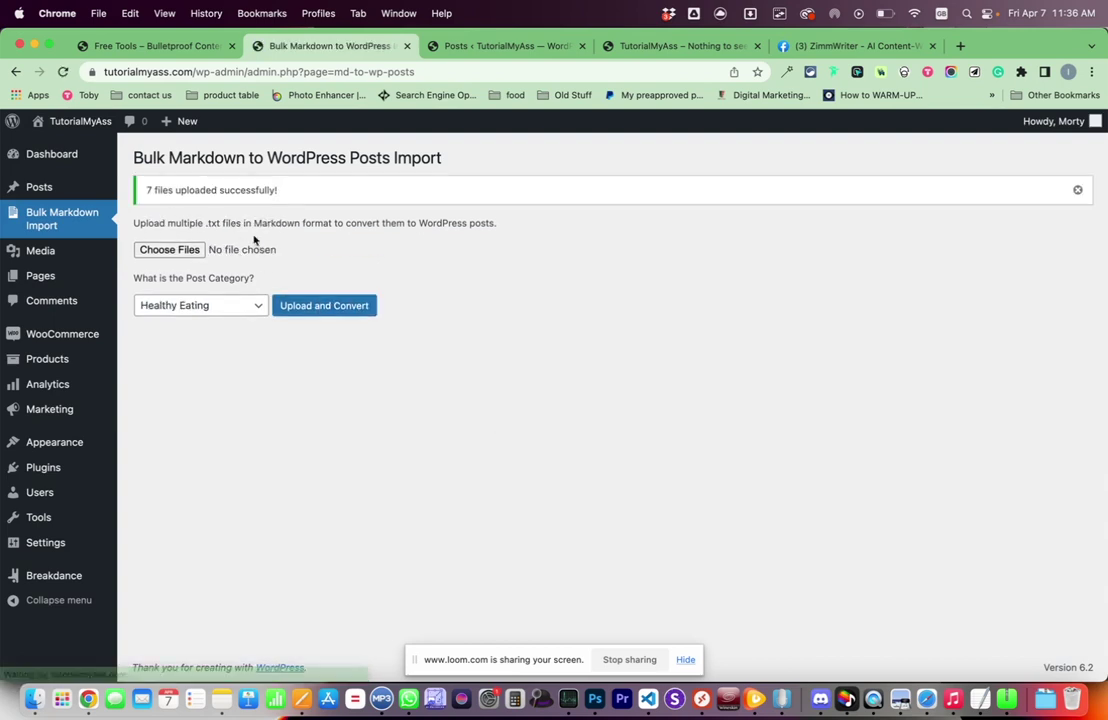
- Reload the posts list and open the first three drafts' previews in new tabs
left_click(490, 46)
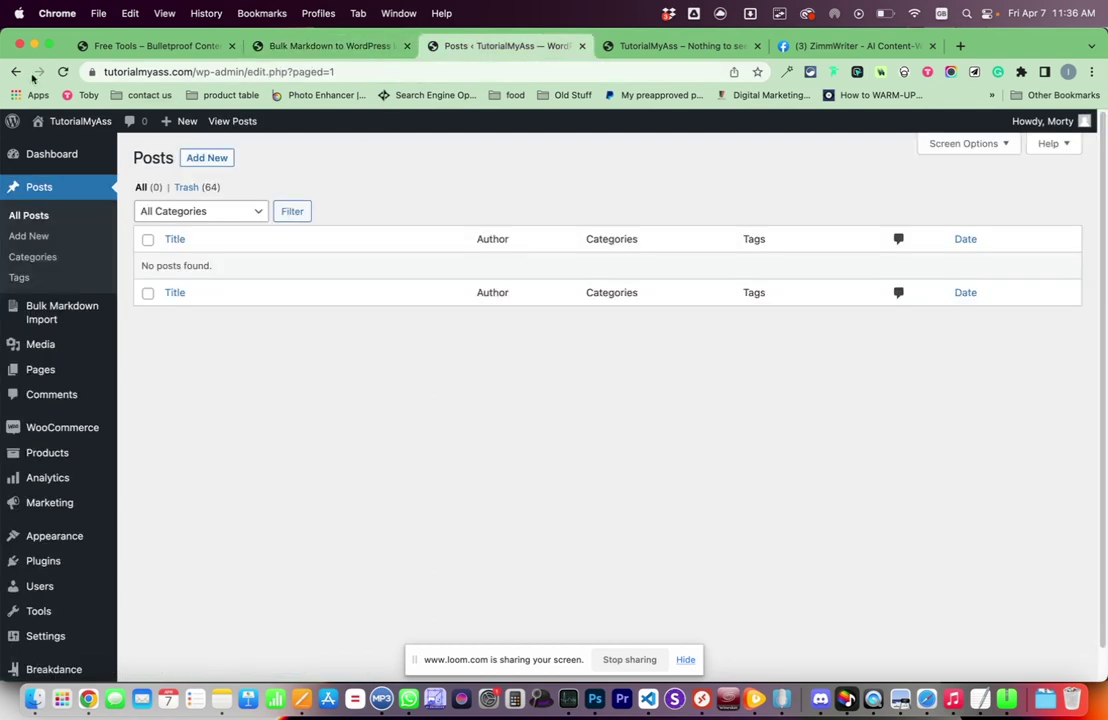
left_click(60, 70)
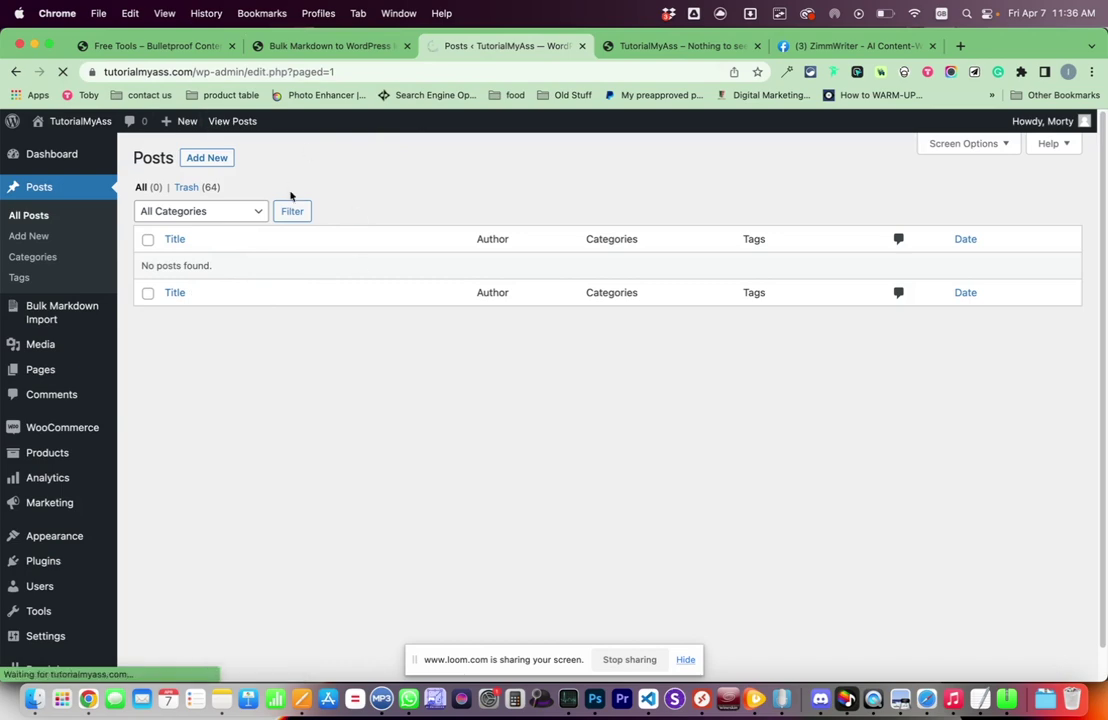
right_click(302, 304)
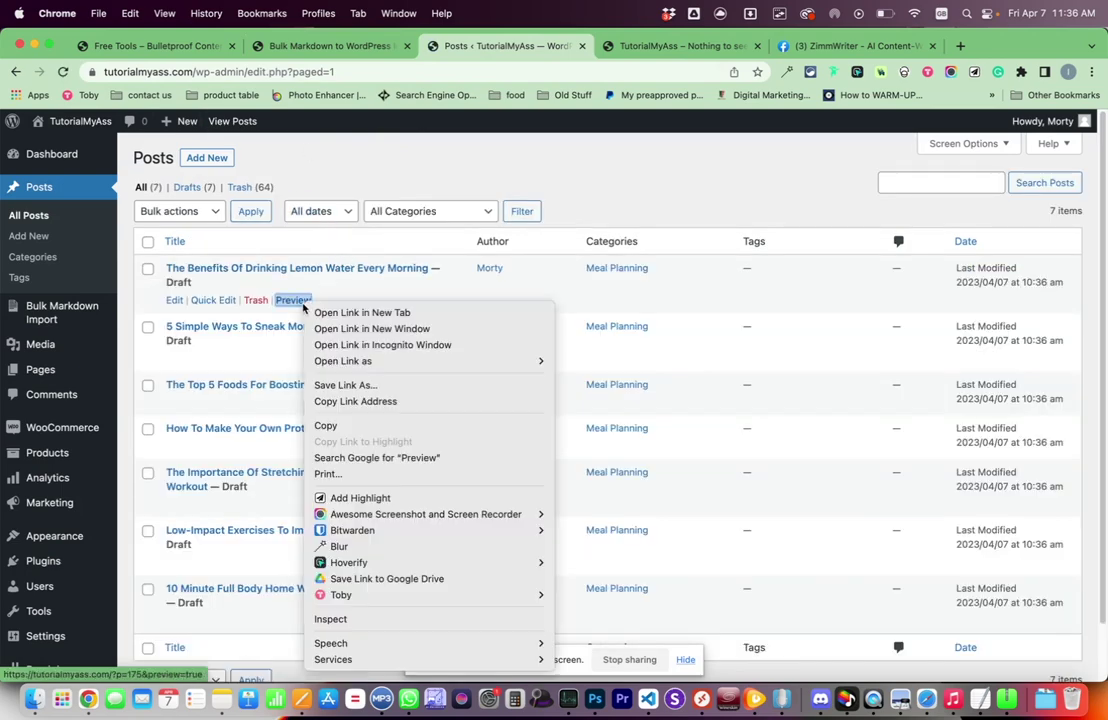
left_click(345, 312)
right_click(305, 359)
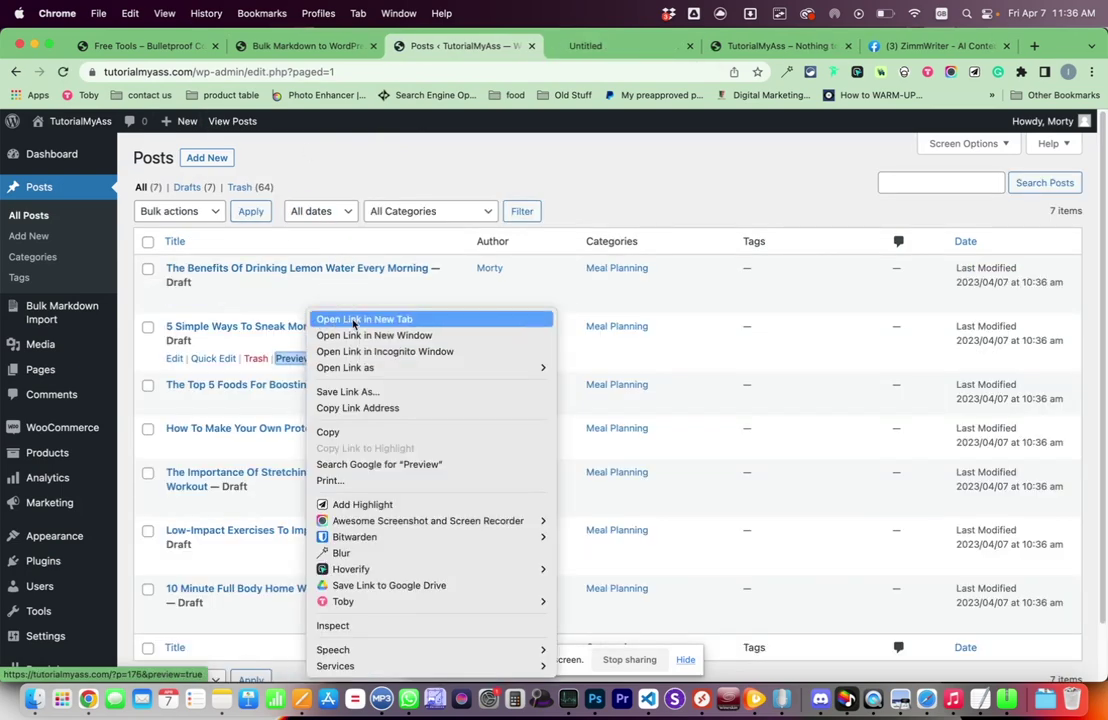
left_click(352, 320)
right_click(300, 402)
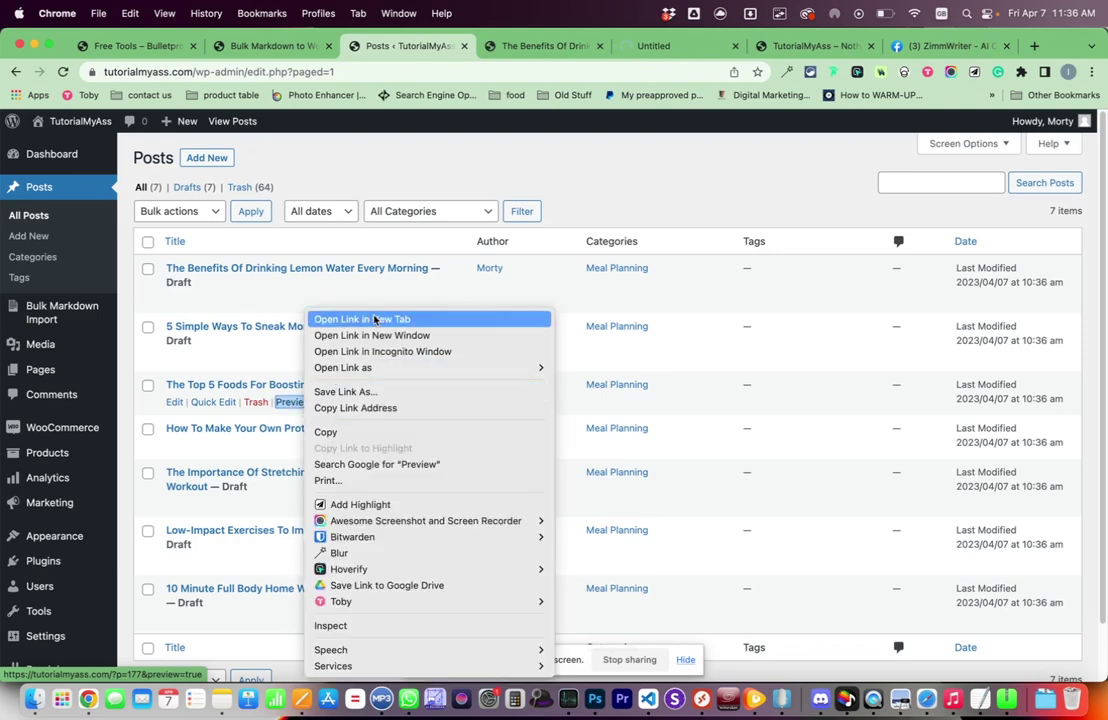
left_click(375, 319)
key("ctrl+Tab")
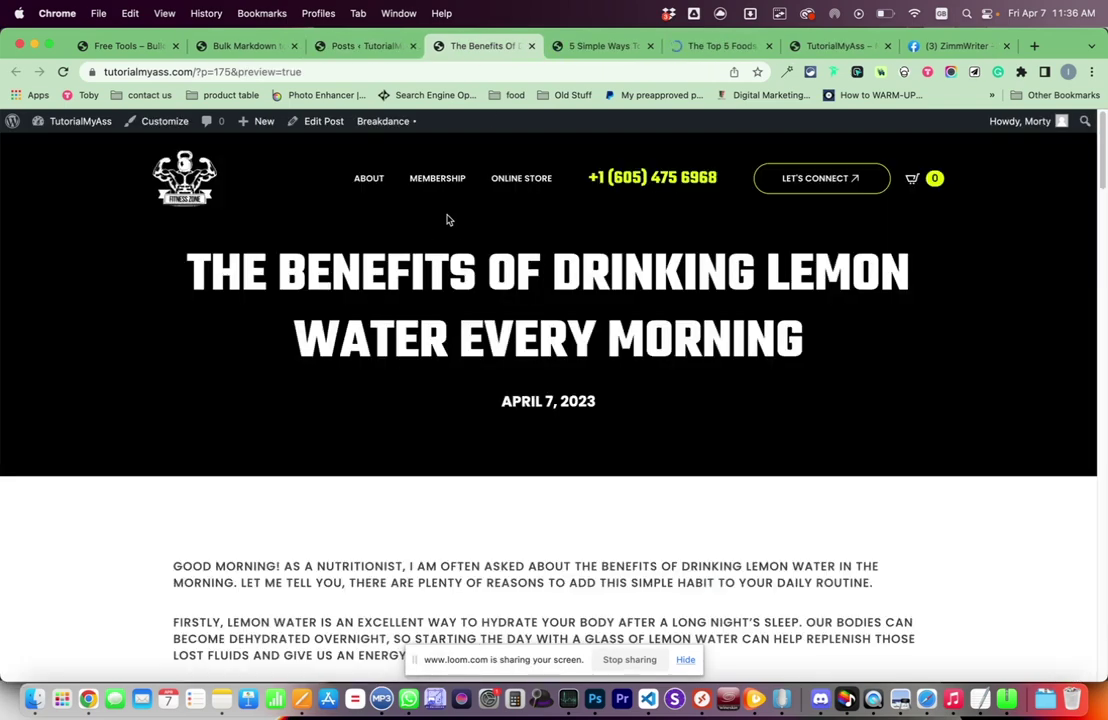
scroll(449, 260, "down", 5)
mouse_move(448, 307)
left_mouse_down()
mouse_move(629, 427)
mouse_move(588, 438)
left_mouse_up()
scroll(595, 385, "down", 5)
scroll(228, 346, "down", 5)
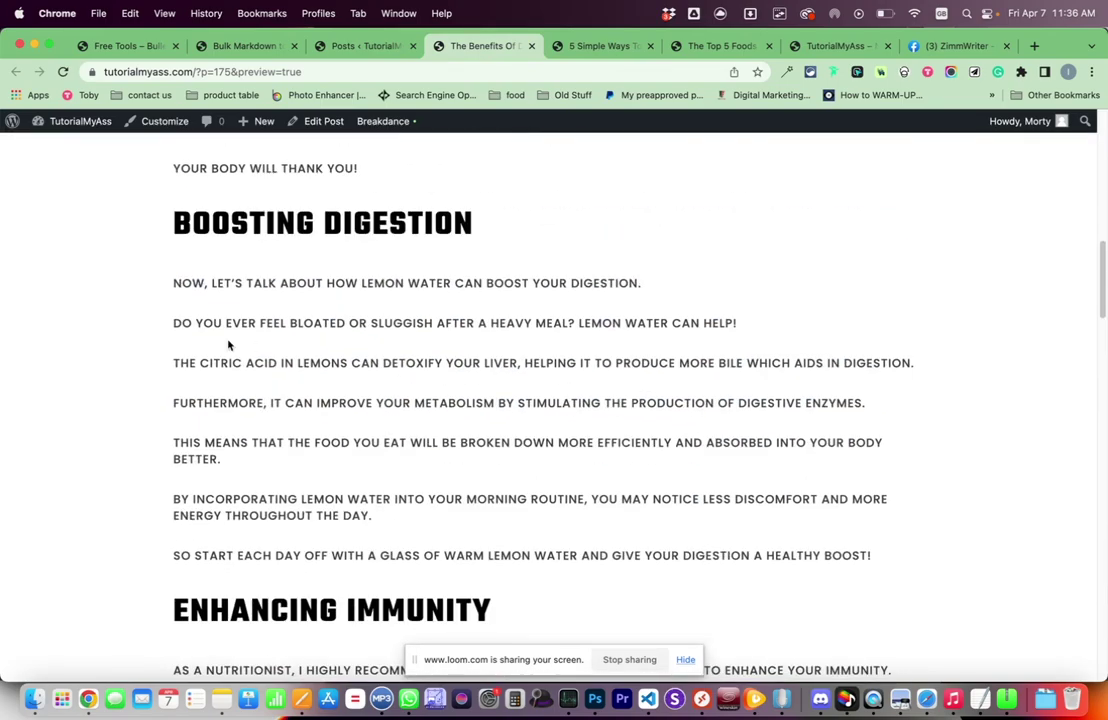
scroll(176, 329, "down", 7)
scroll(176, 329, "down", 1)
left_click_drag(173, 336, 660, 472)
scroll(643, 460, "down", 5)
left_click(391, 450)
scroll(310, 420, "down", 5)
scroll(240, 457, "down", 3)
left_click_drag(160, 358, 547, 432)
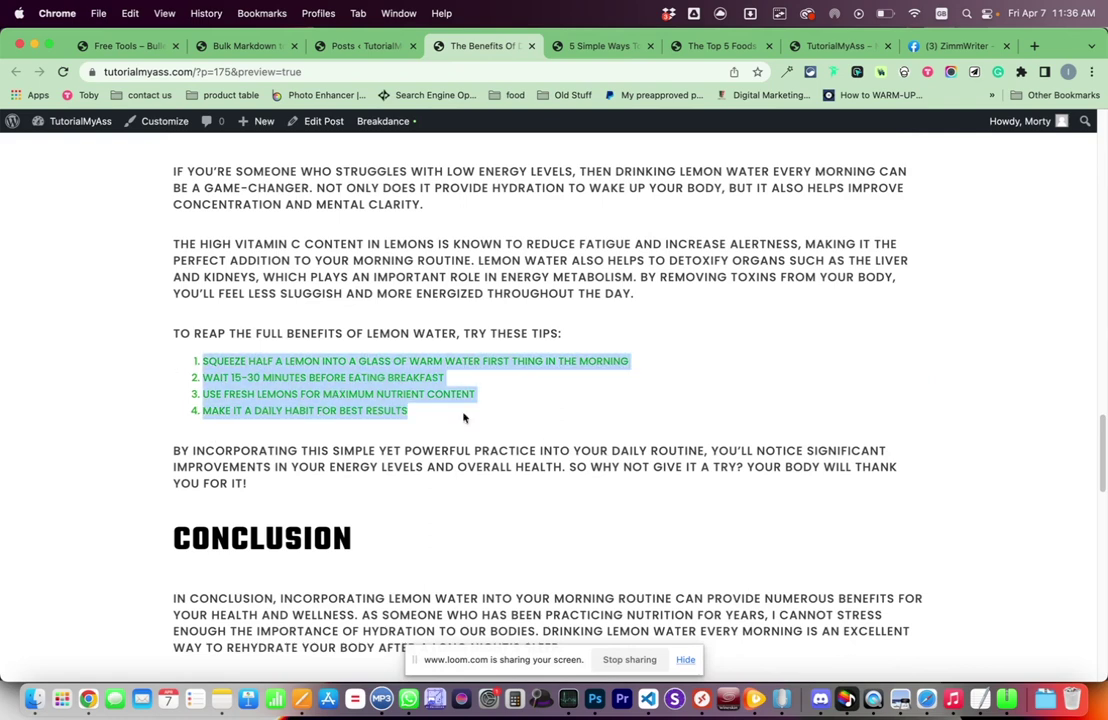
left_click(509, 423)
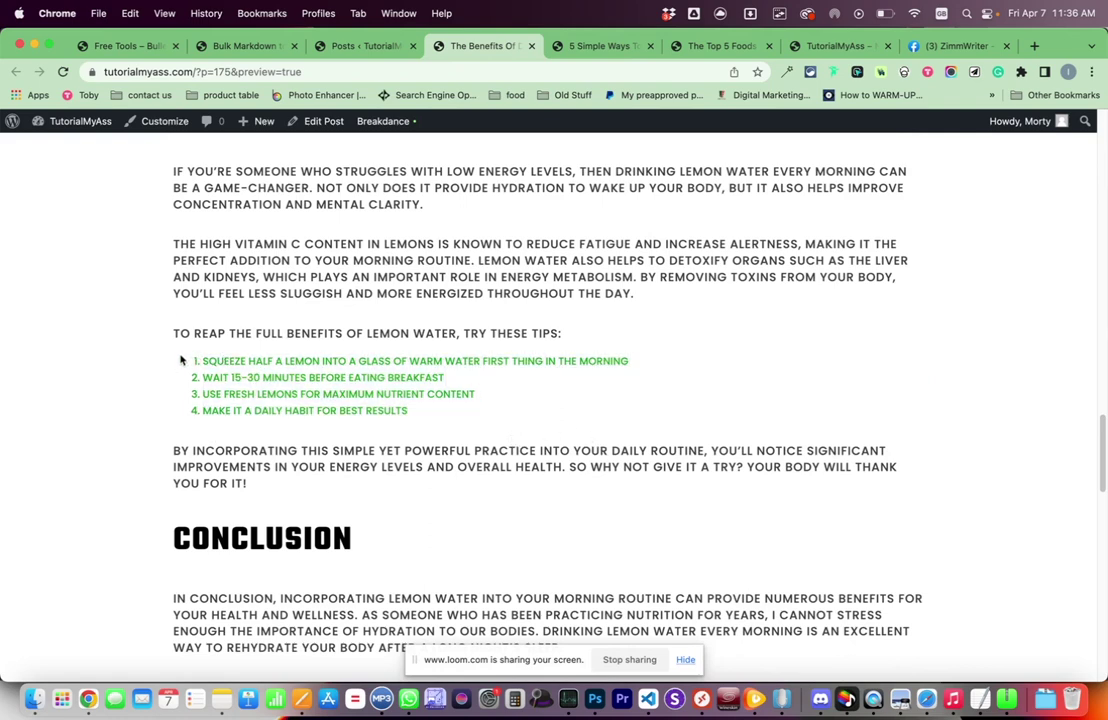
left_click_drag(181, 361, 474, 394)
left_click(423, 410)
left_click_drag(413, 413, 126, 347)
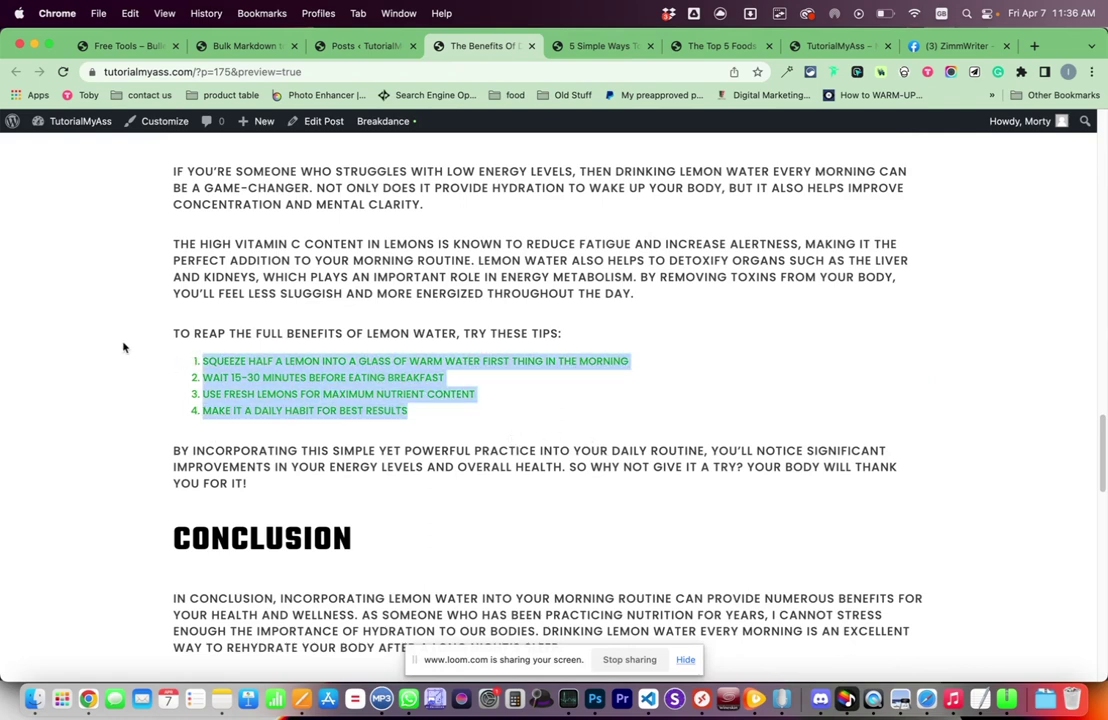
left_click(217, 354)
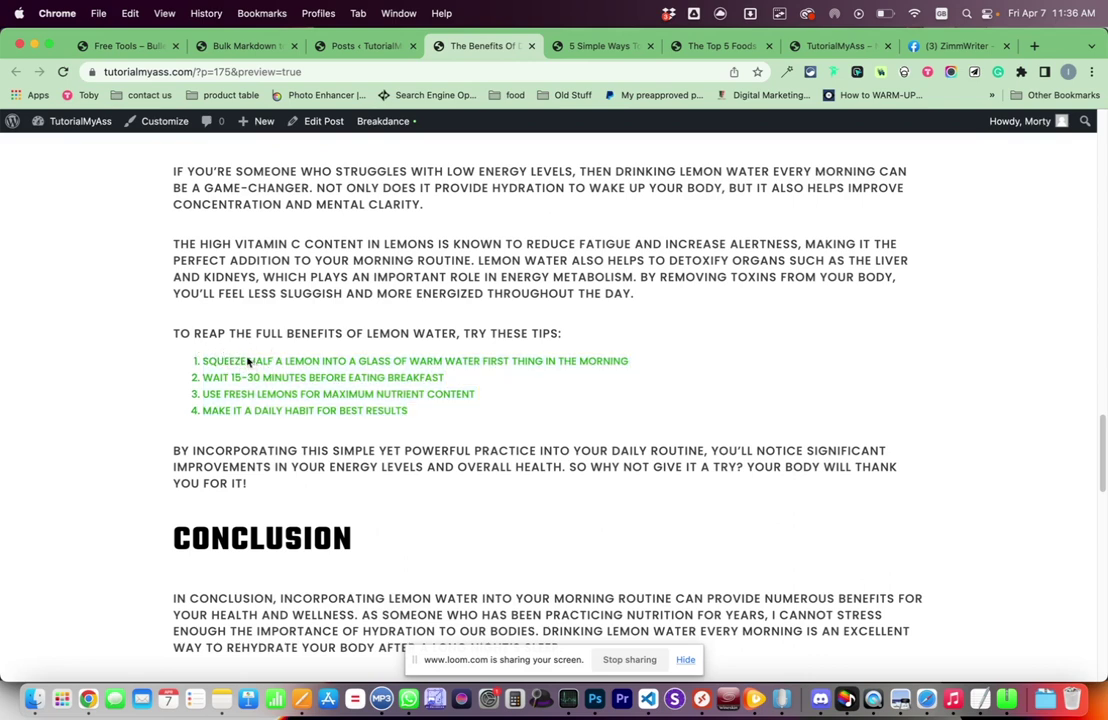
left_click_drag(204, 363, 519, 423)
left_click(467, 423)
scroll(324, 393, "down", 5)
scroll(273, 381, "down", 3)
scroll(250, 360, "up", 4)
scroll(228, 336, "up", 1)
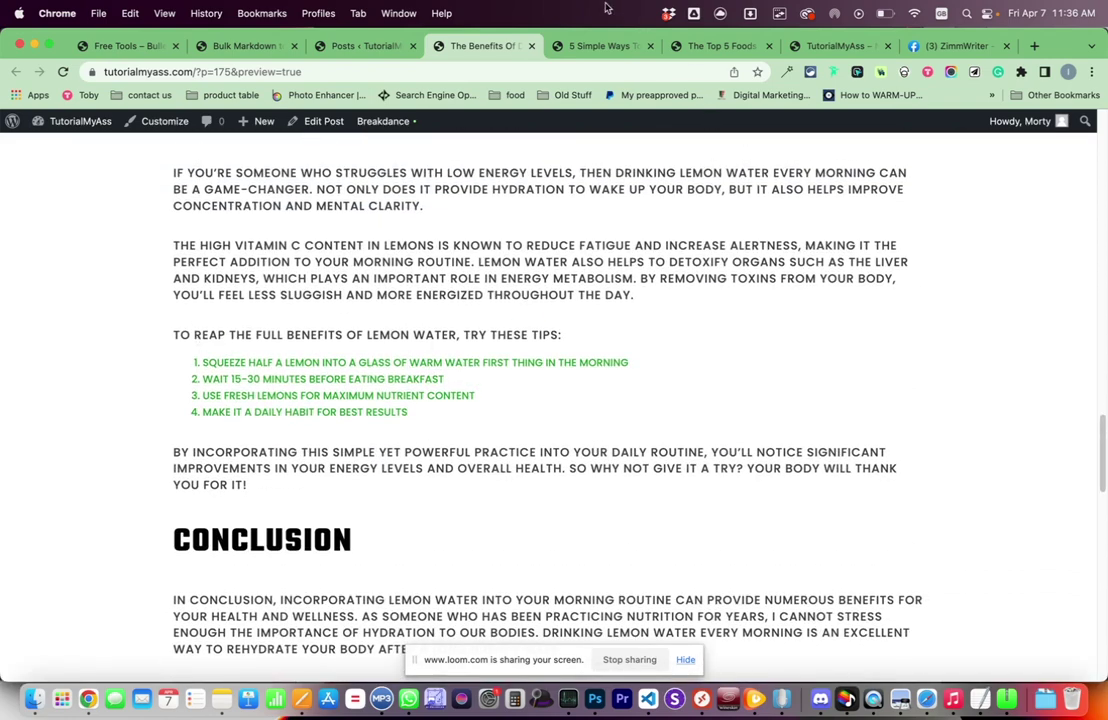
- Close the lemon water preview and review the 5 Simple Ways post's vegetable table
left_click(531, 46)
scroll(410, 230, "down", 5)
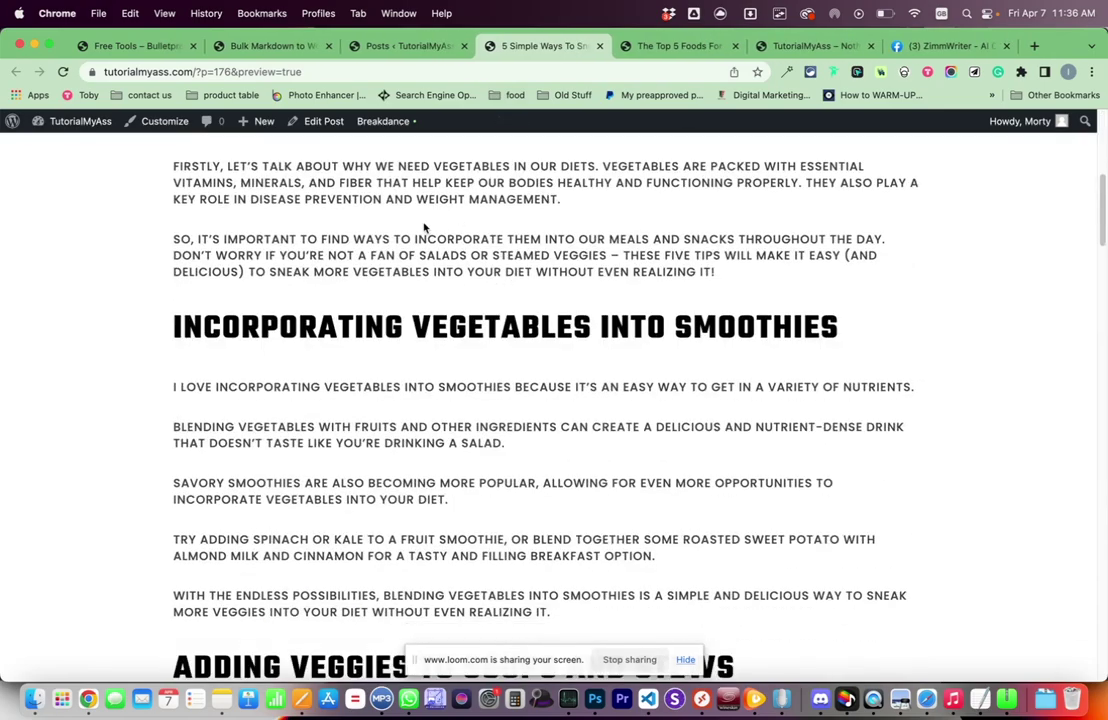
scroll(408, 230, "down", 5)
scroll(366, 260, "down", 5)
scroll(340, 270, "down", 3)
scroll(340, 268, "up", 1)
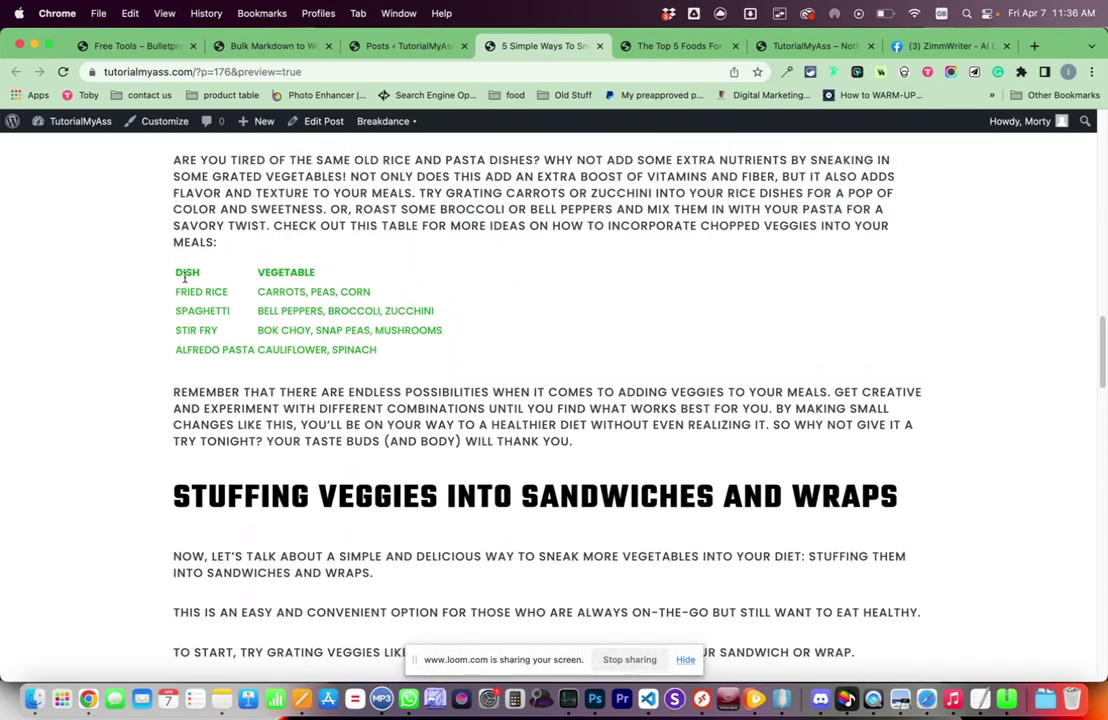
left_click_drag(165, 264, 453, 345)
left_click(229, 293)
scroll(547, 277, "up", 3)
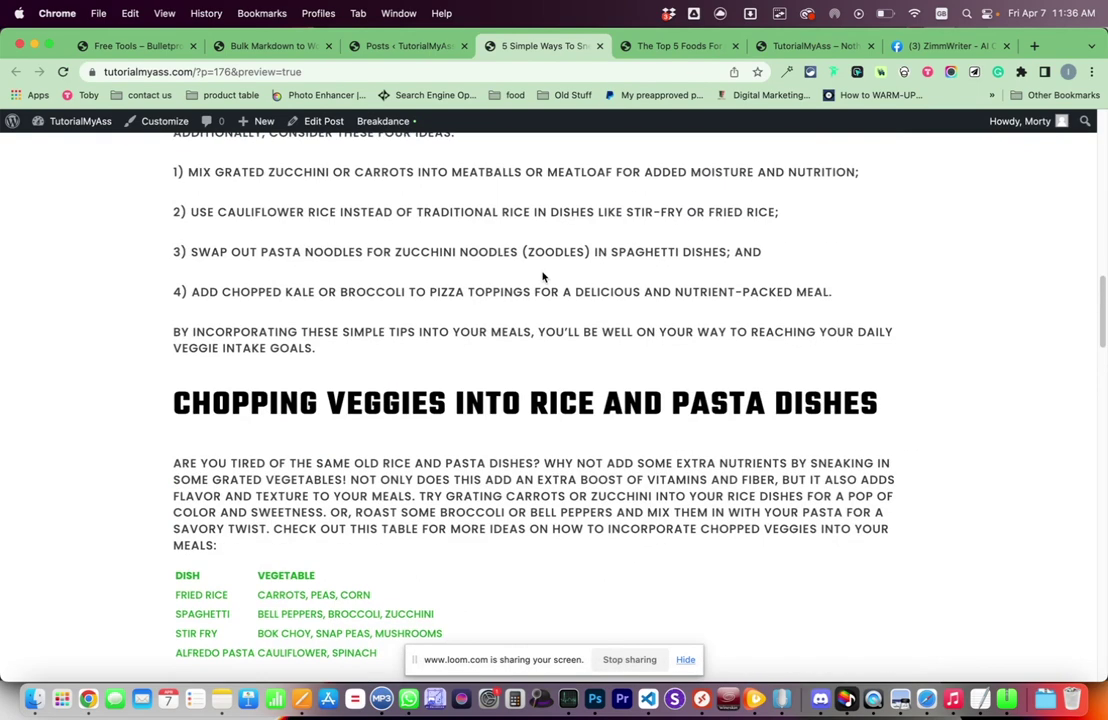
scroll(539, 279, "down", 1)
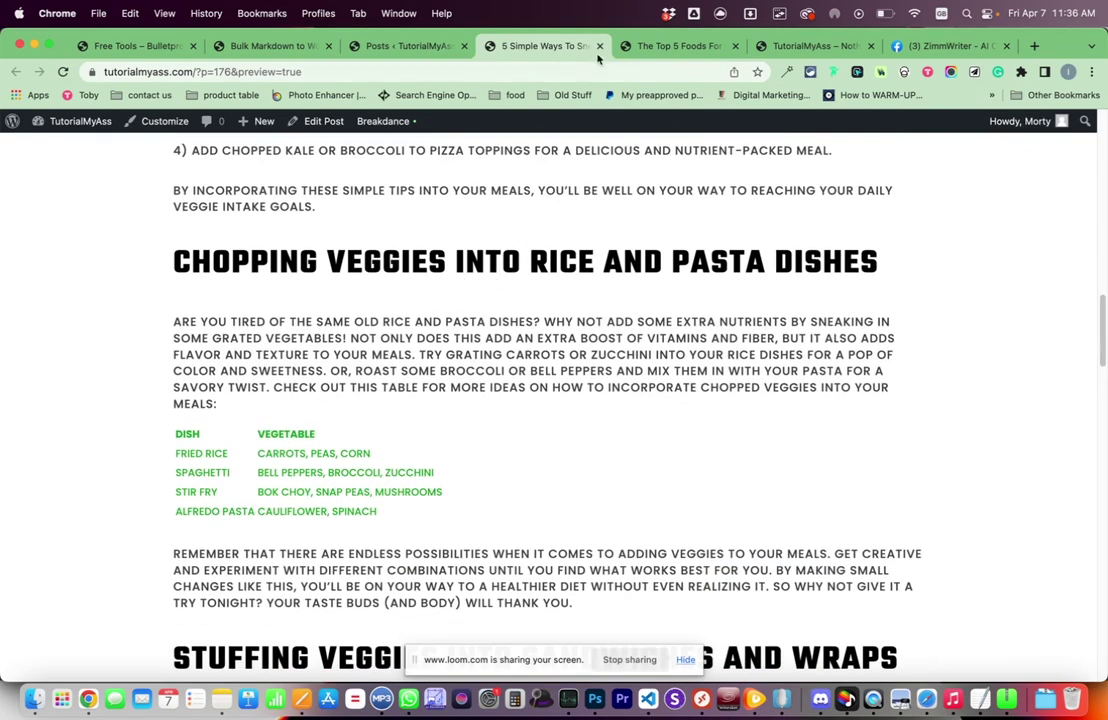
- Close the 5 Simple Ways preview, read through The Top 5 Foods preview, and return to posts
left_click(599, 46)
scroll(510, 320, "down", 2)
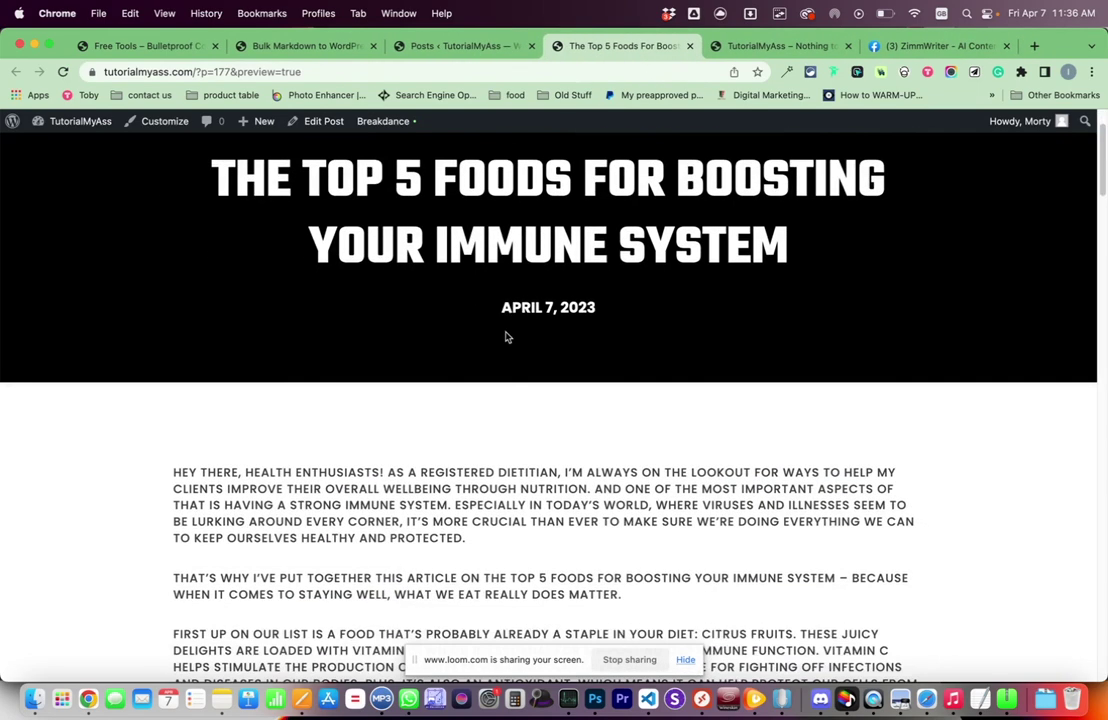
scroll(500, 350, "down", 3)
scroll(494, 355, "down", 3)
scroll(494, 354, "down", 1)
scroll(494, 354, "down", 3)
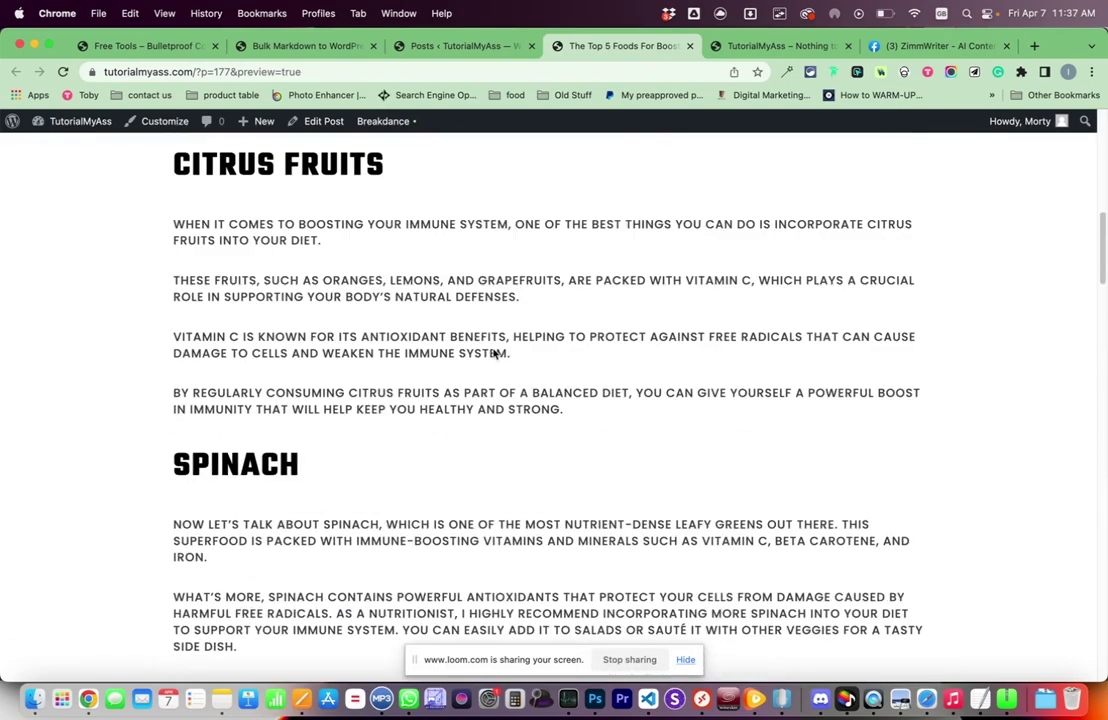
scroll(493, 354, "down", 2)
scroll(492, 354, "down", 2)
scroll(470, 350, "down", 3)
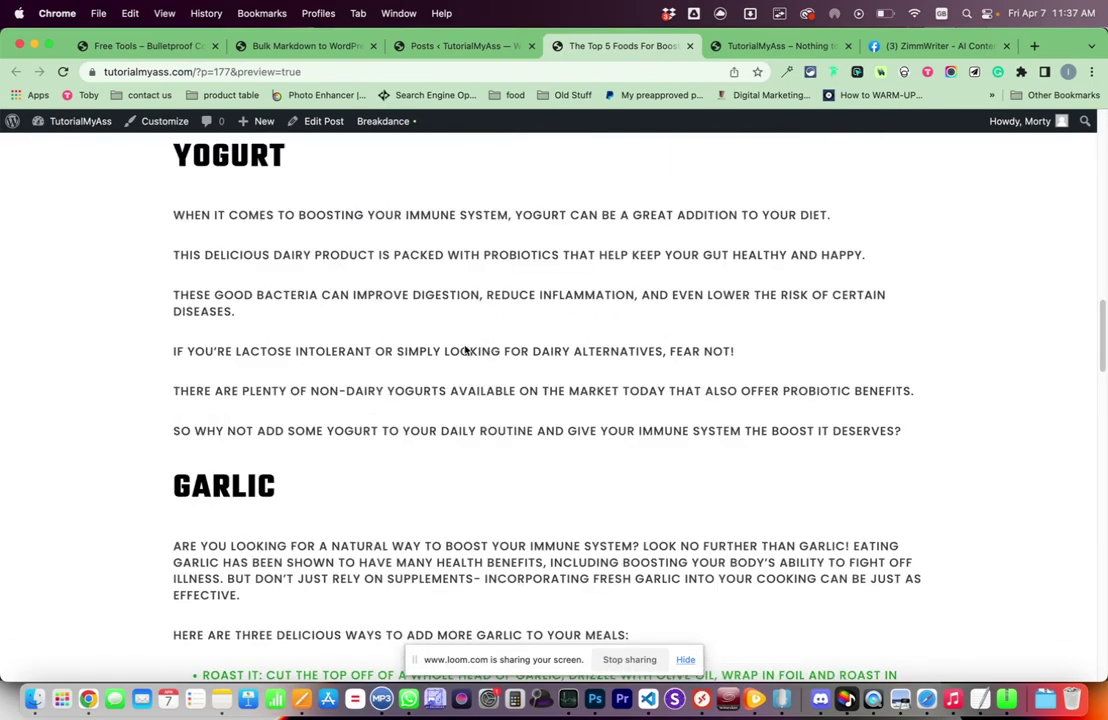
scroll(452, 287, "up", 2)
left_click(460, 46)
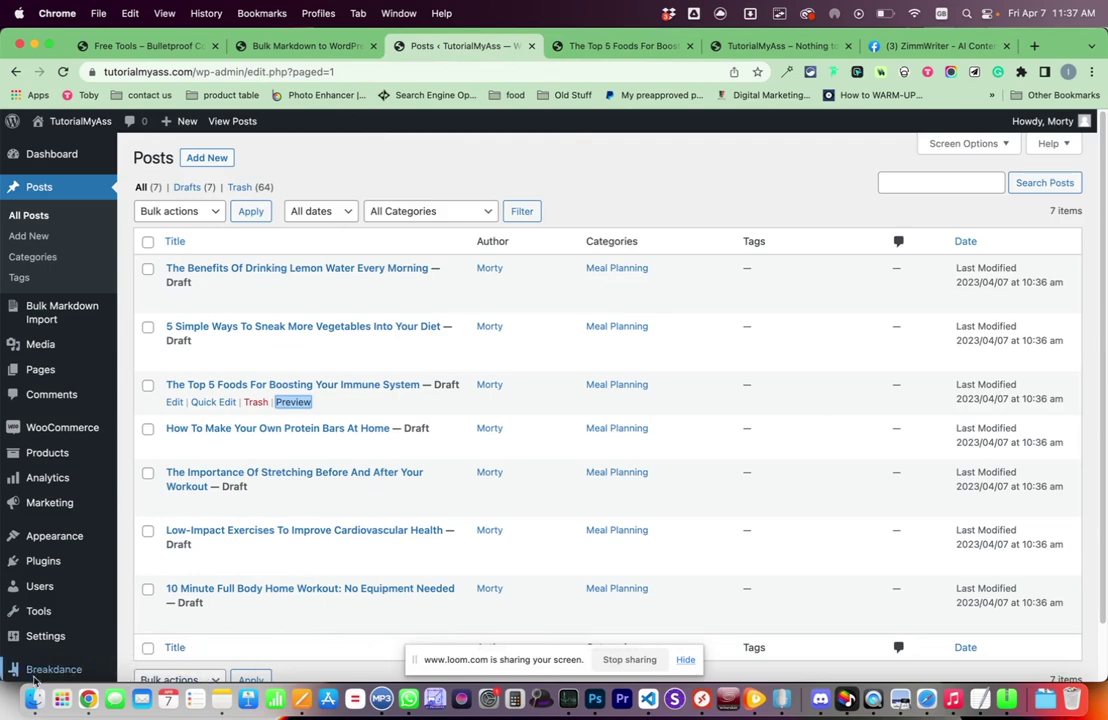
- In Finder, open the salad recipes article from the larger download folder
left_click(33, 690)
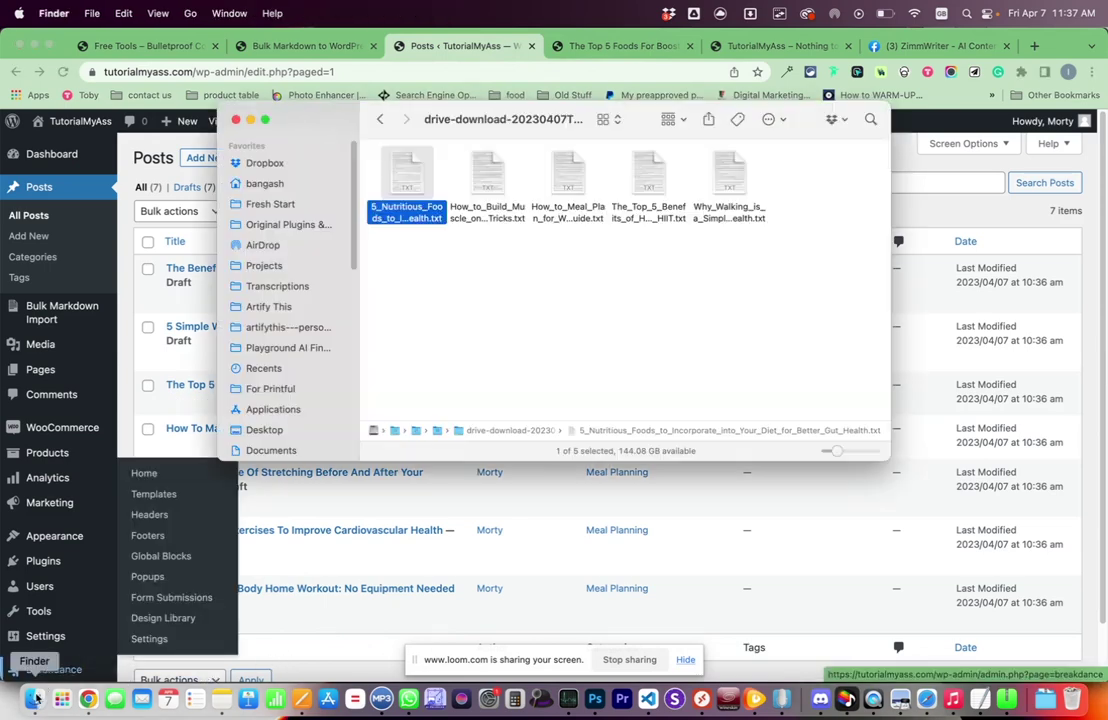
left_click(386, 121)
double_click(559, 176)
double_click(405, 172)
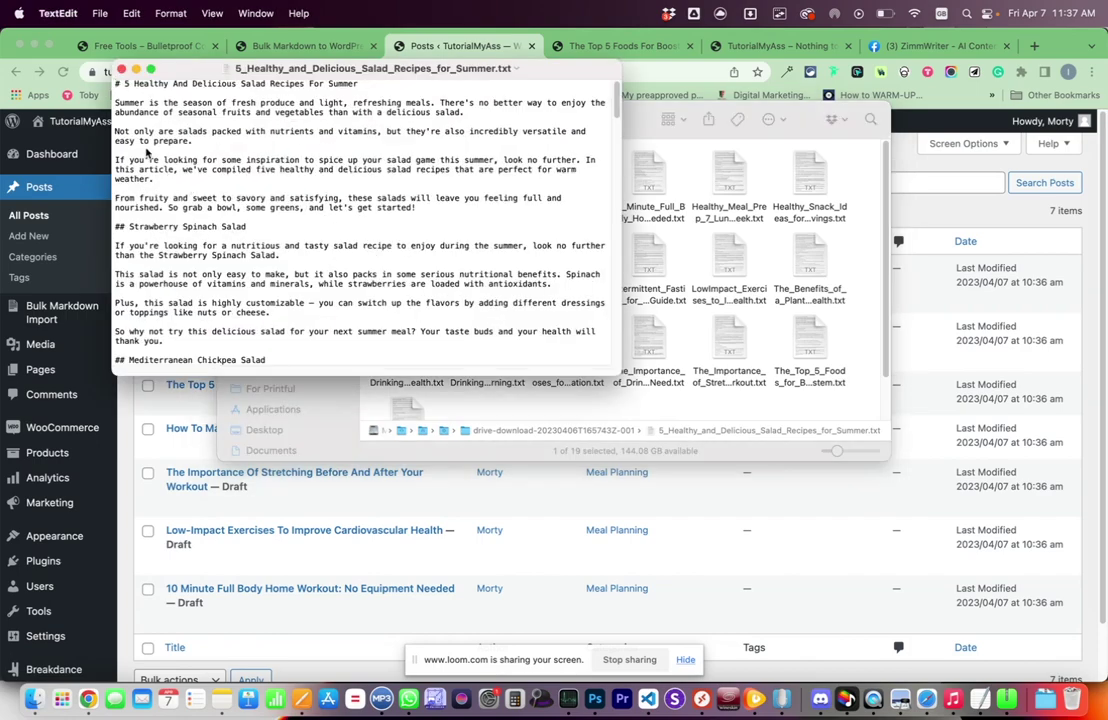
- Close the salad article and open the gut-health article from the five-file folder
left_click(121, 68)
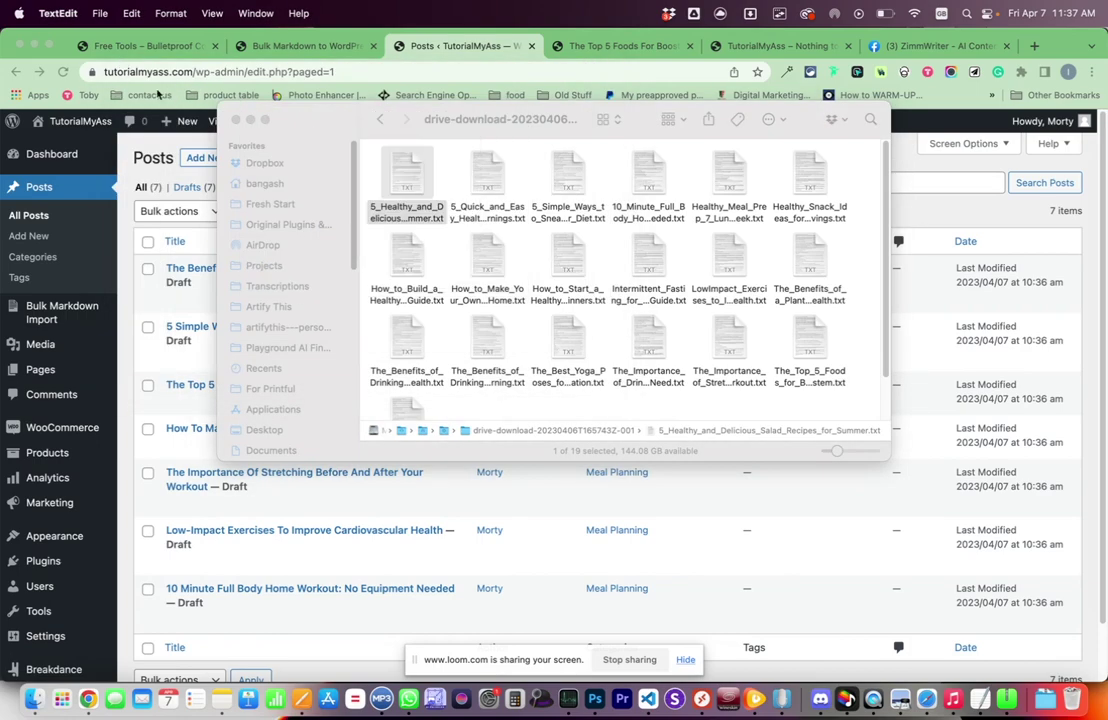
left_click(381, 125)
double_click(410, 158)
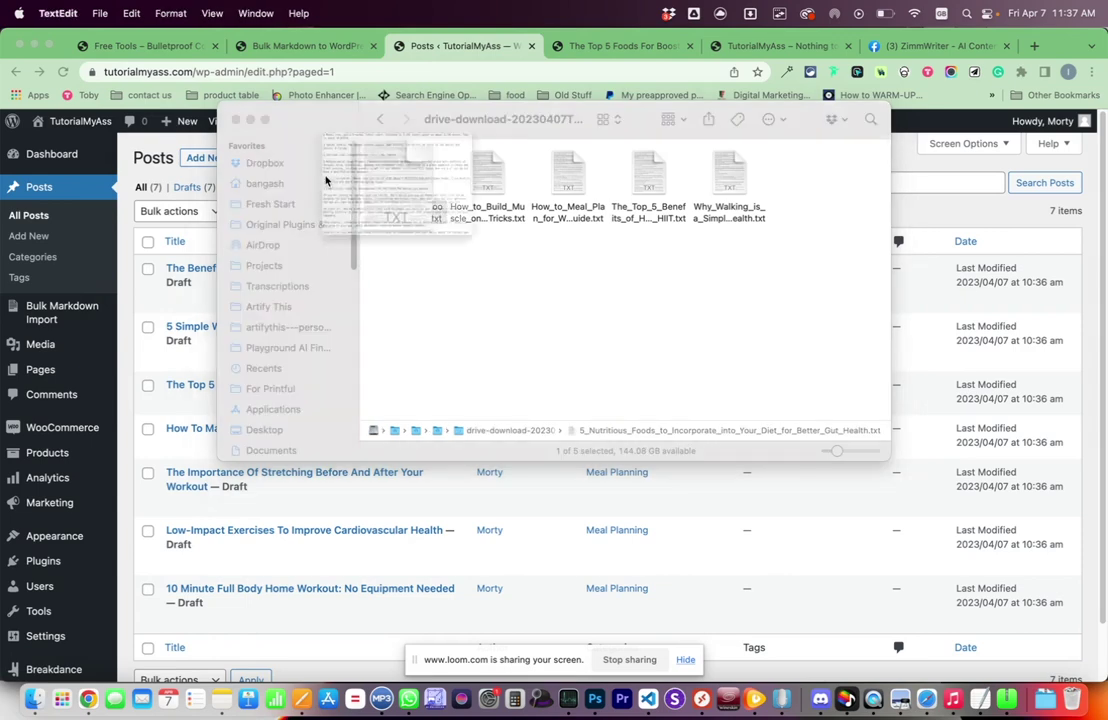
- Highlight the image prompt, meta description and other header lines above the title to inspect them
left_click_drag(178, 160, 195, 172)
left_click(263, 175)
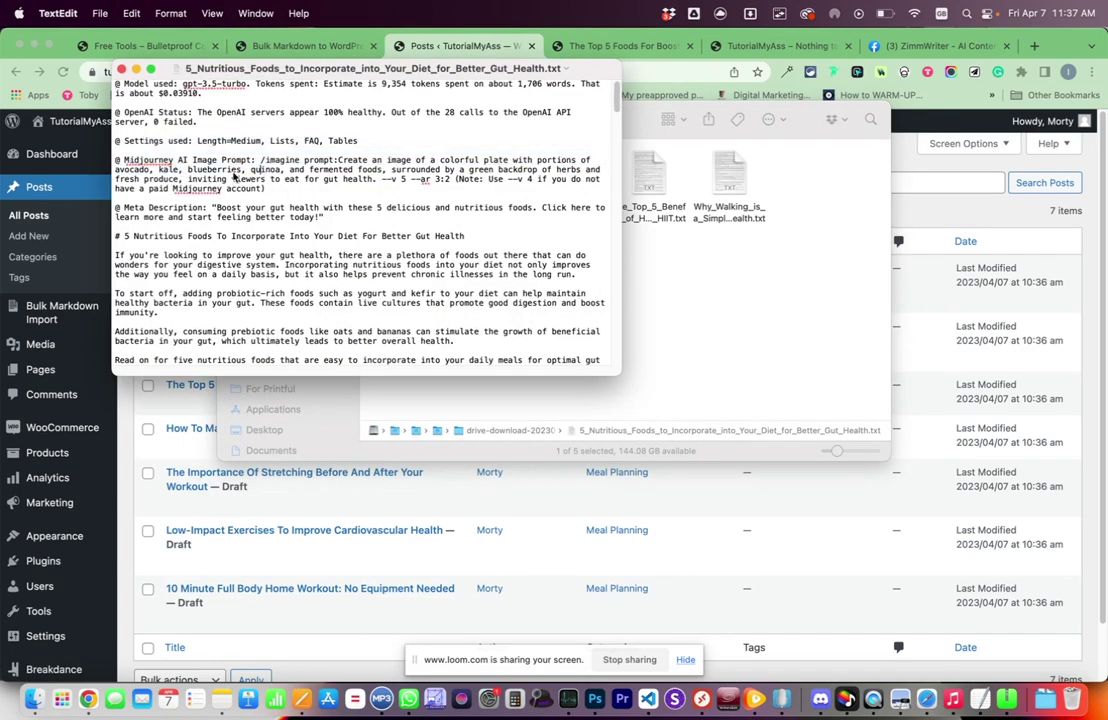
left_click_drag(325, 220, 131, 158)
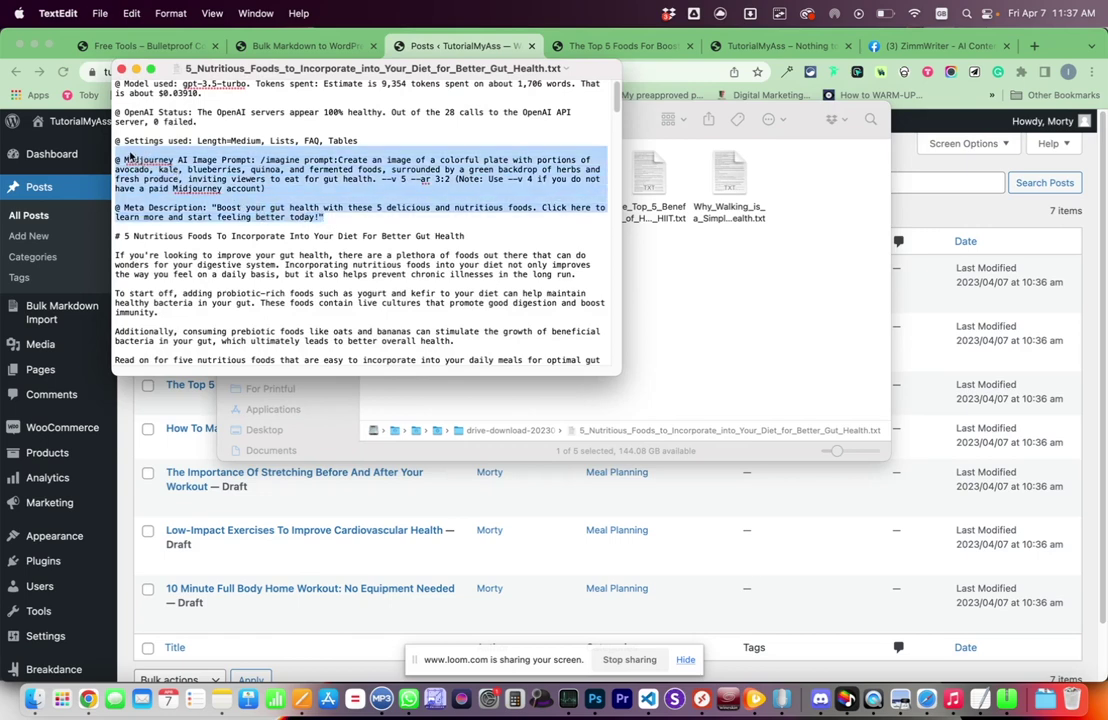
left_click(265, 188)
left_click_drag(323, 218, 111, 90)
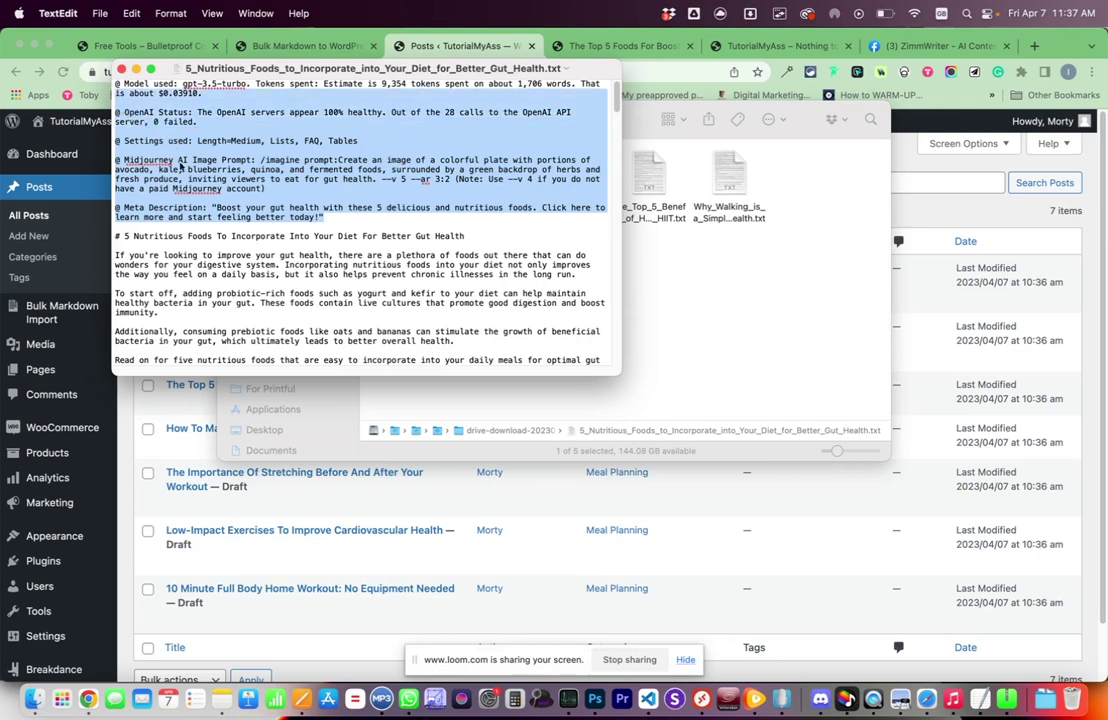
left_click(198, 172)
mouse_move(329, 222)
left_mouse_down()
mouse_move(127, 124)
mouse_move(107, 88)
left_mouse_up()
left_click(141, 111)
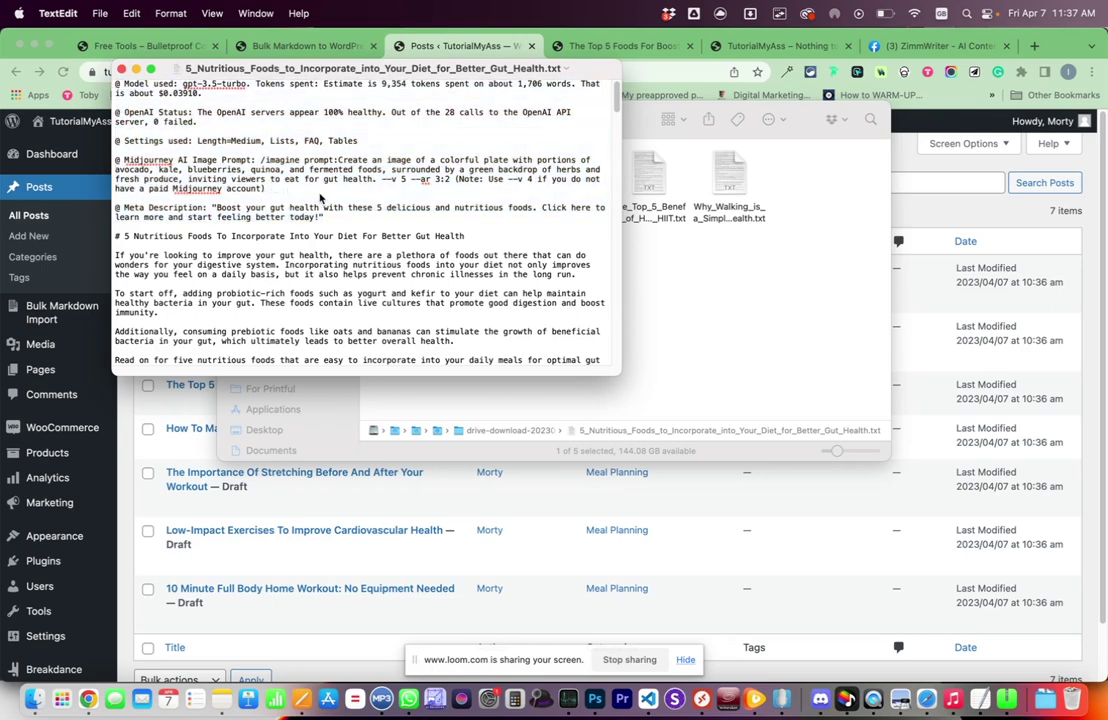
mouse_move(357, 100)
left_mouse_down()
mouse_move(330, 84)
mouse_move(133, 88)
left_mouse_up()
left_click(146, 92)
- Close the gut-health file and bring back the browser's Markdown import page
left_click(121, 69)
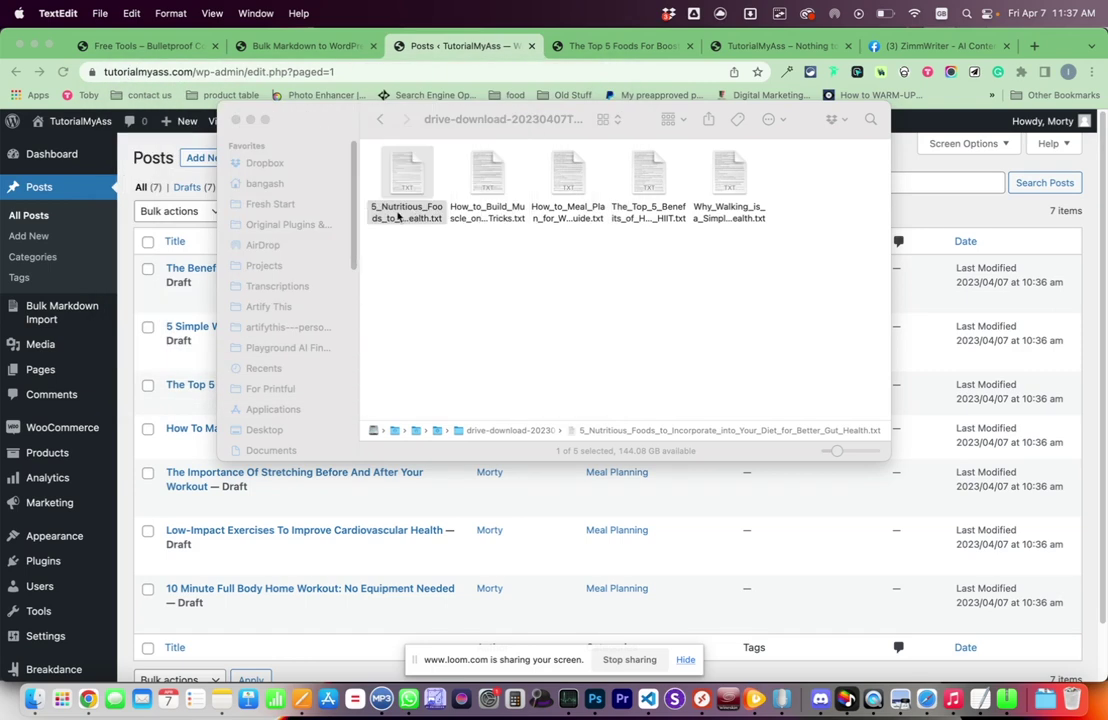
left_click(524, 251)
left_click(369, 38)
left_click(225, 50)
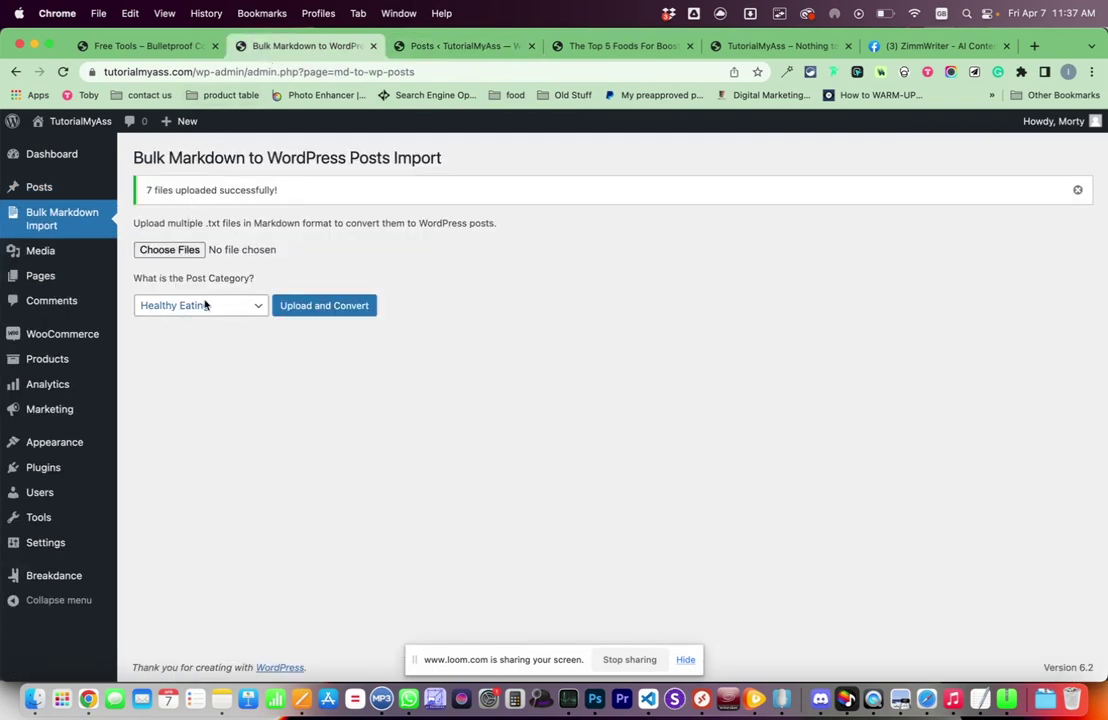
- In the file picker, go to the five-file download folder and choose its last three articles
left_click(183, 249)
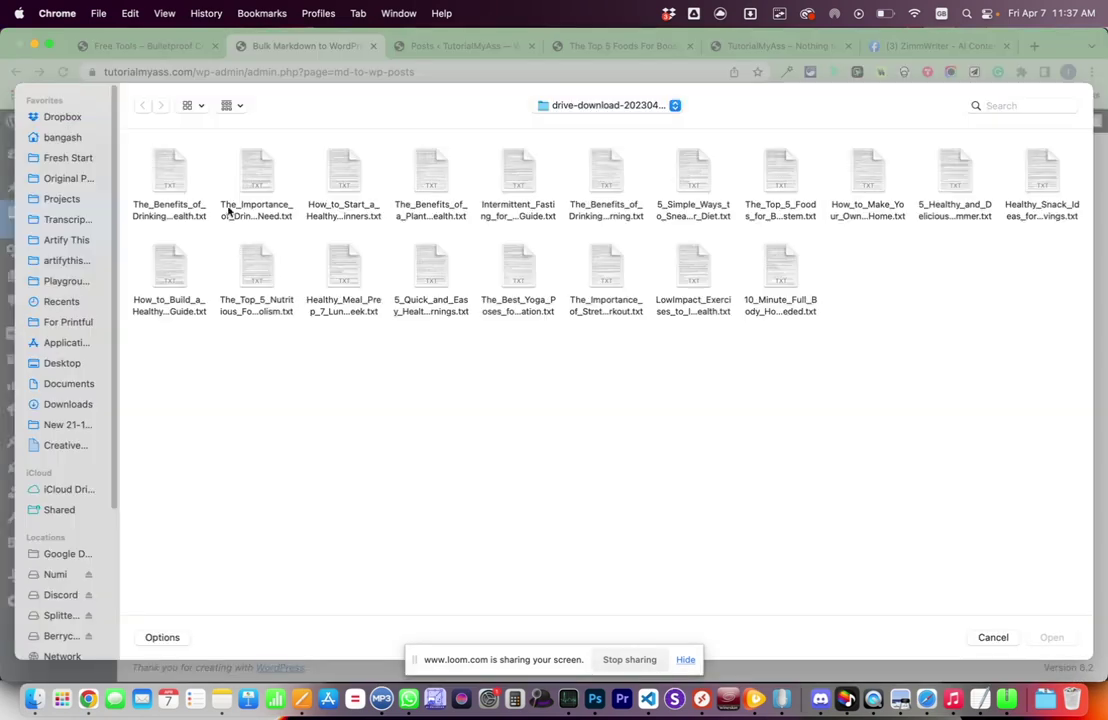
left_click(586, 106)
left_click(553, 129)
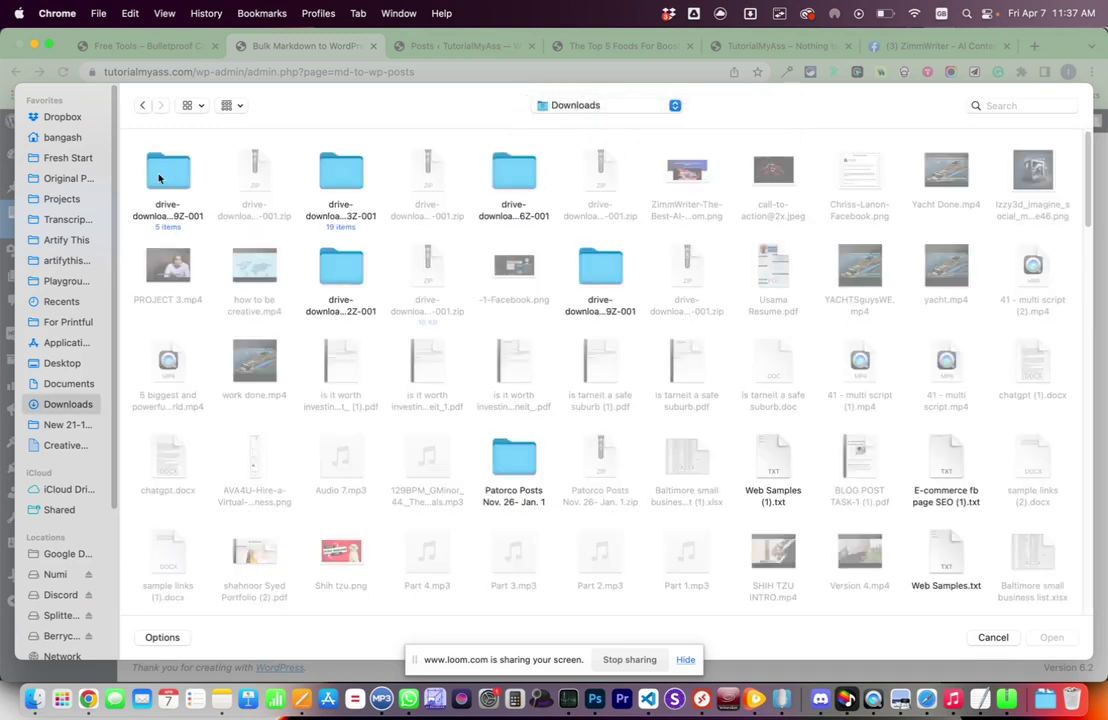
left_click(166, 180)
double_click(166, 180)
left_click_drag(520, 245, 296, 141)
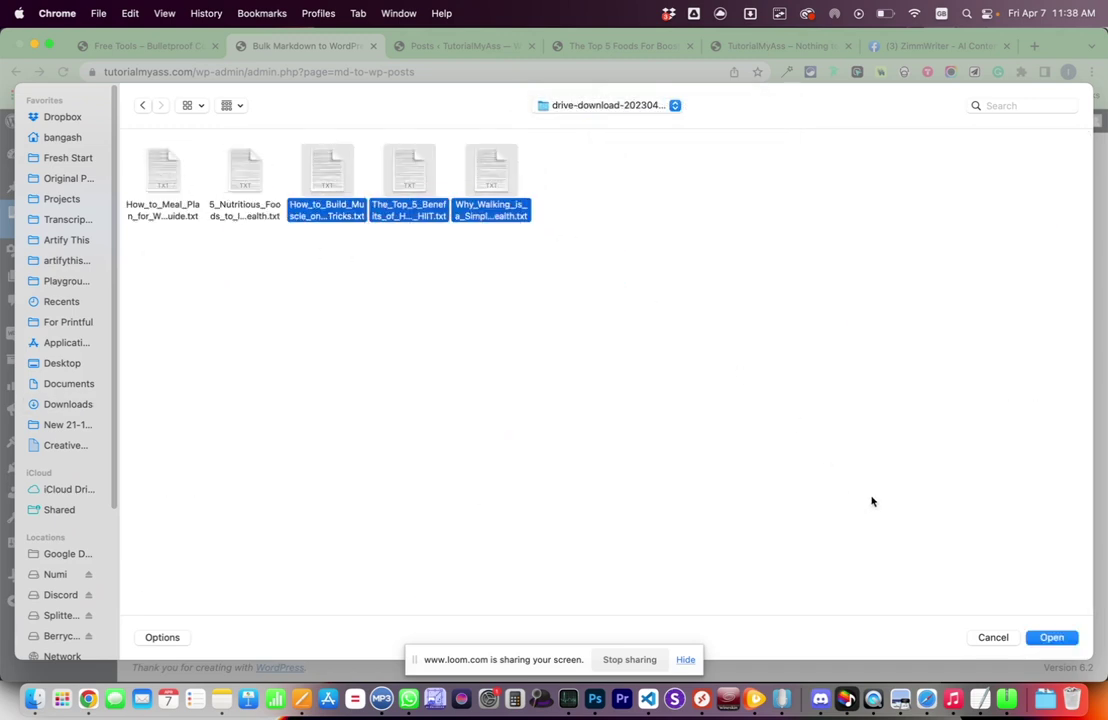
left_click(1043, 638)
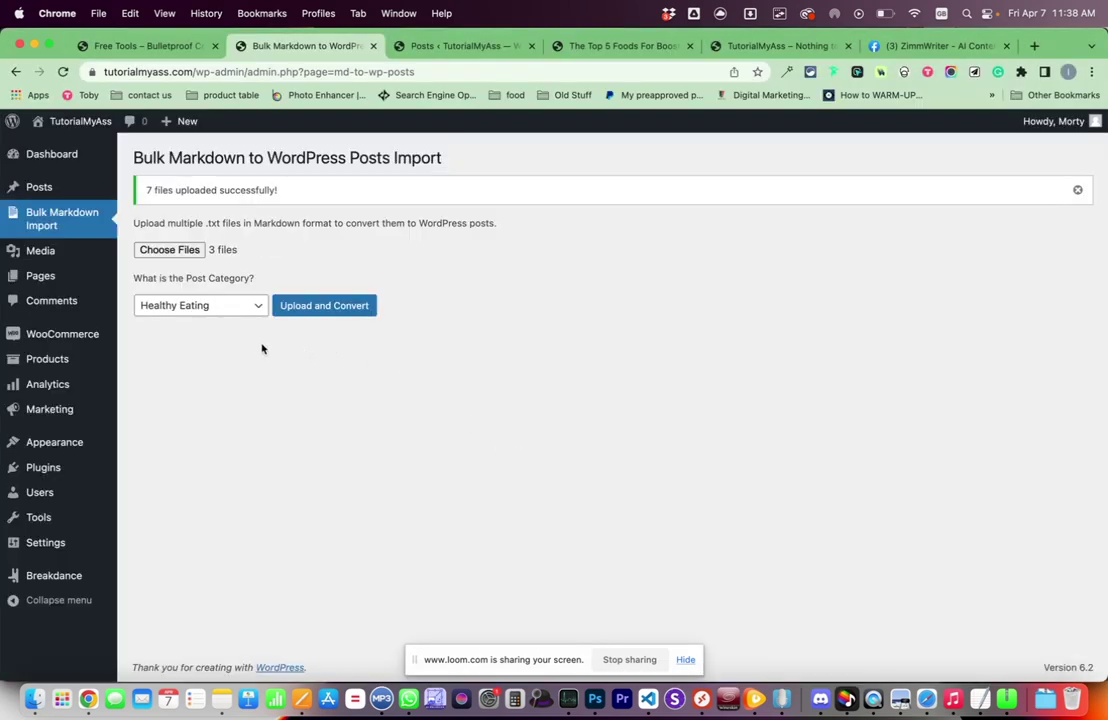
- Reselect all five article files, set category Uncategorized, and upload and convert them
left_click(188, 250)
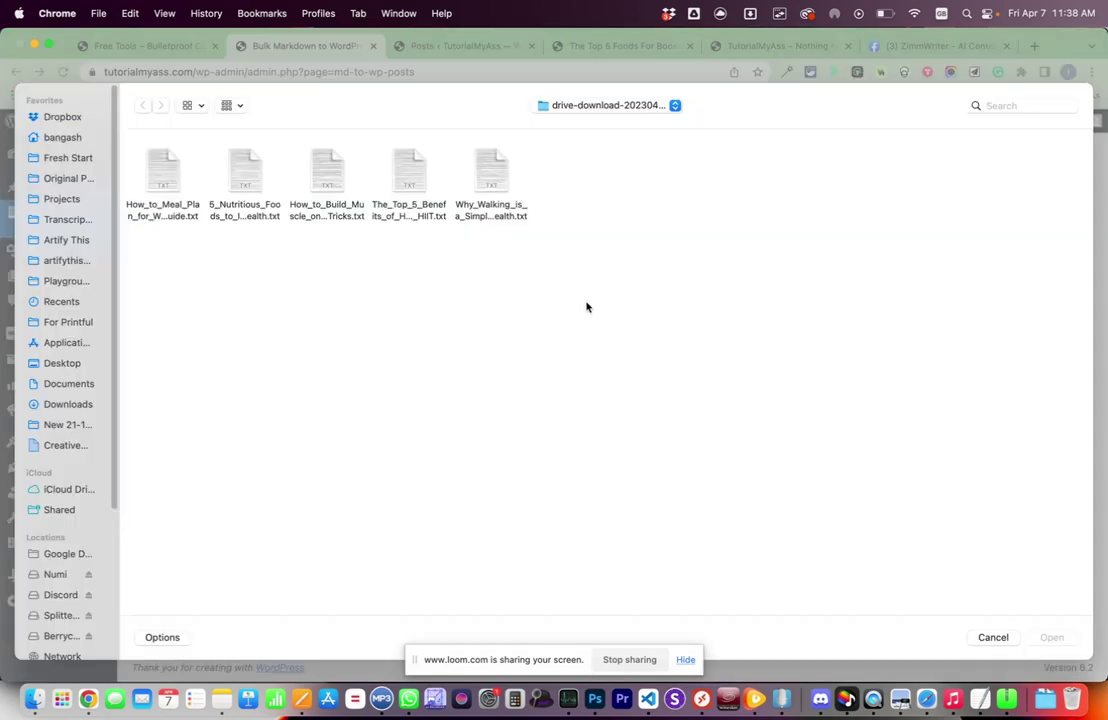
left_click_drag(580, 297, 96, 160)
left_click(1035, 640)
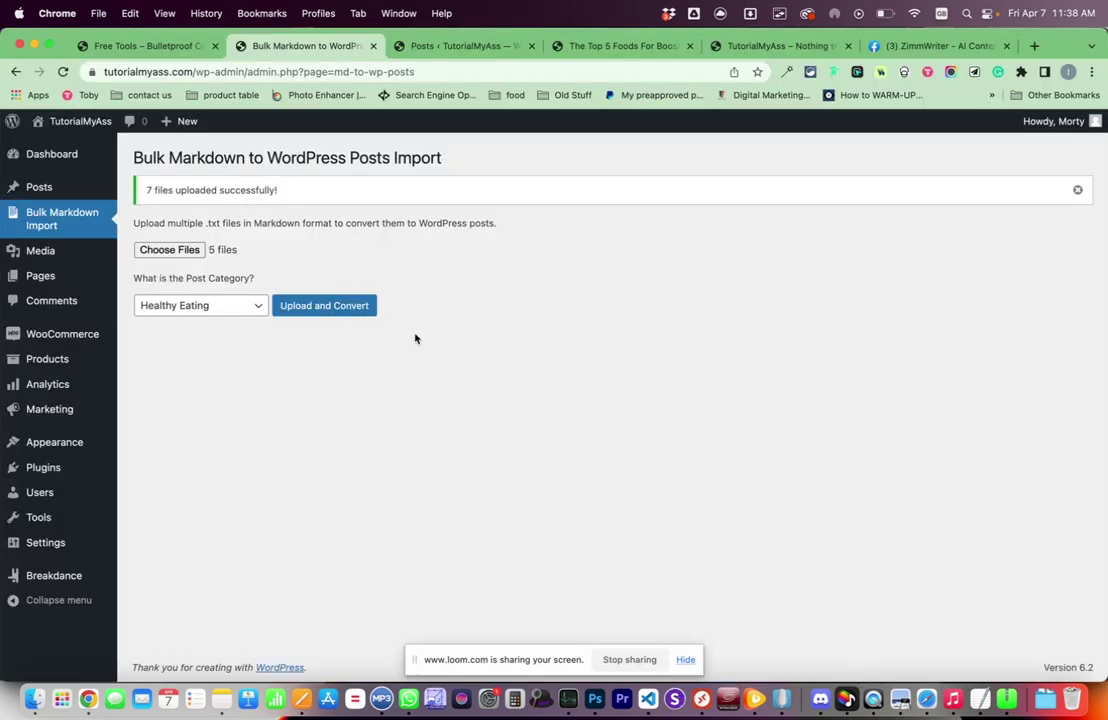
left_click(190, 303)
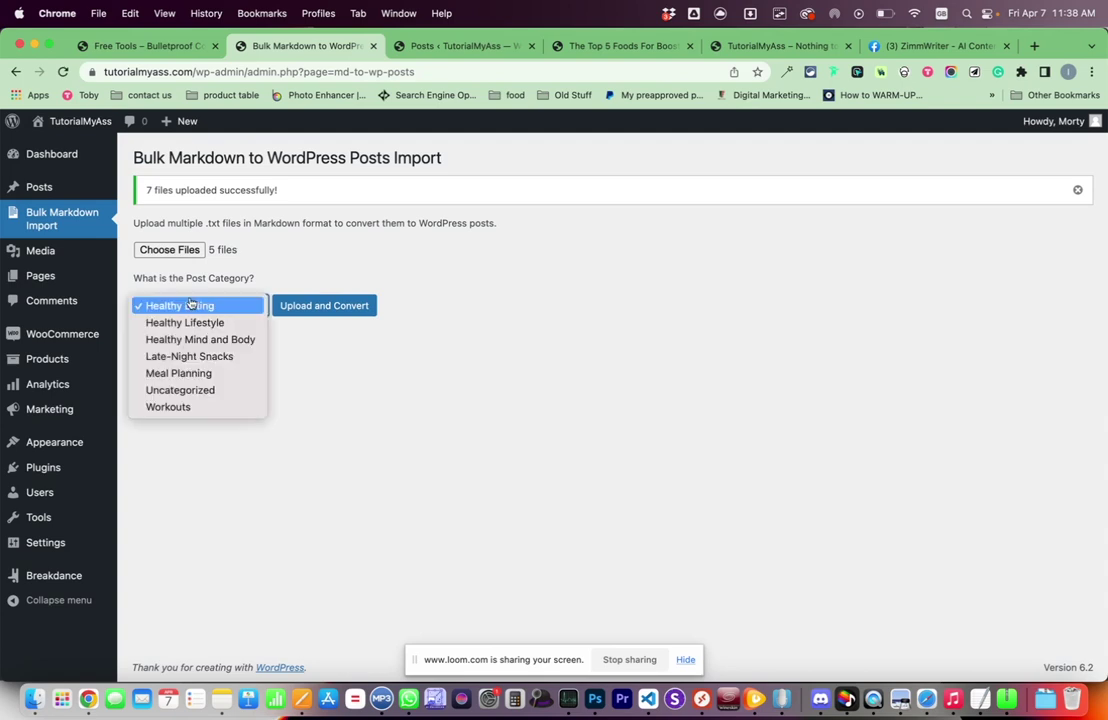
left_click(190, 390)
left_click(320, 305)
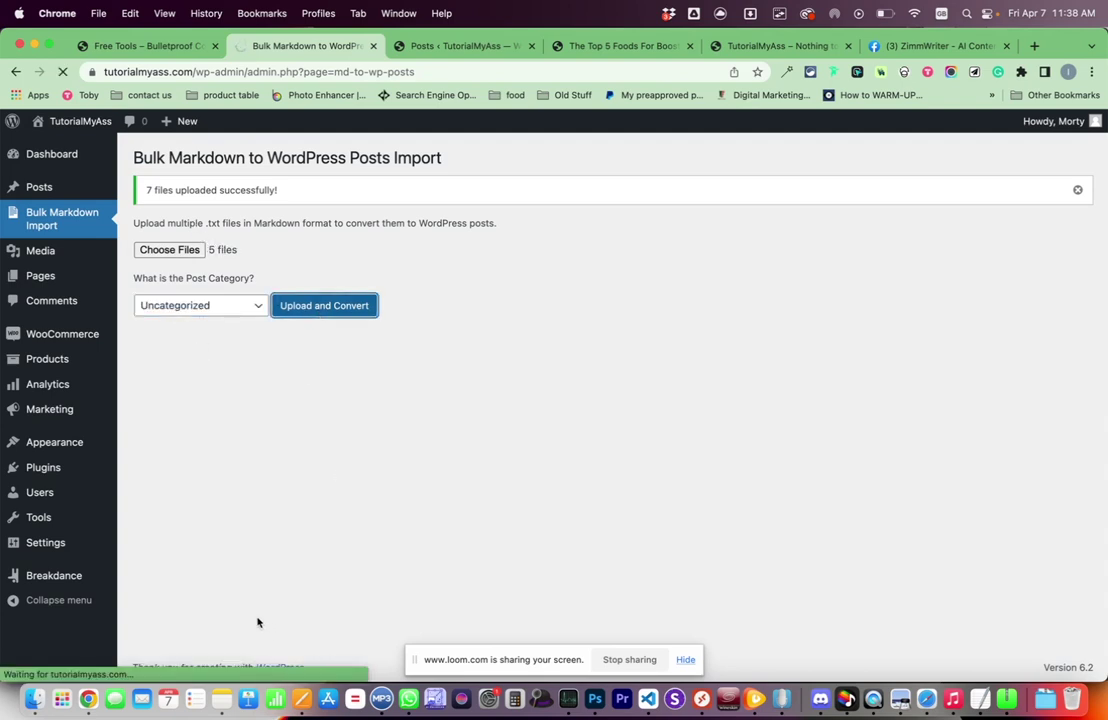
- Open the walking article in TextEdit and highlight its header lines
key("super+Tab")
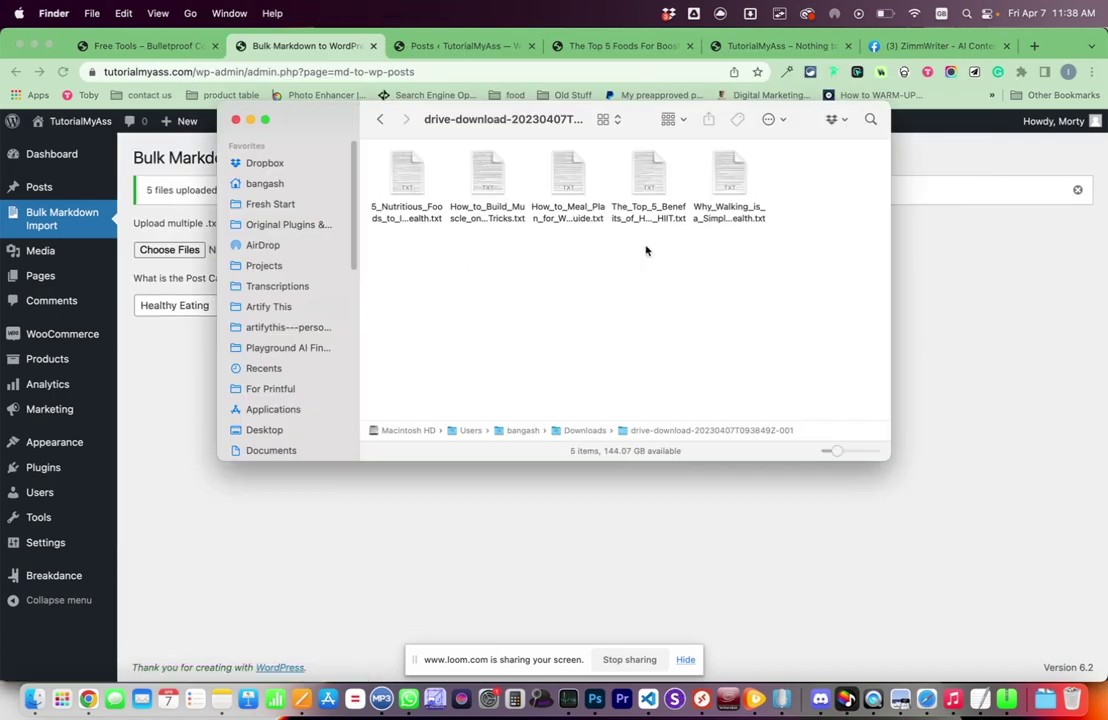
double_click(726, 165)
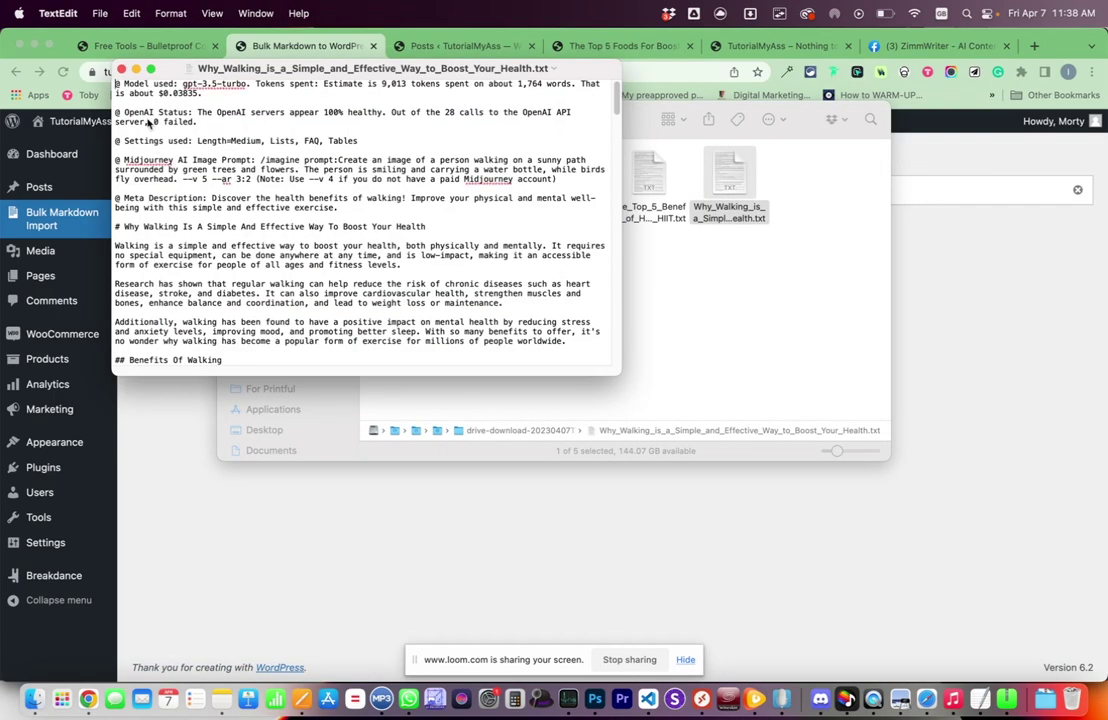
left_click_drag(115, 140, 340, 207)
left_click(344, 226)
left_click_drag(421, 224, 148, 106)
left_click(148, 106)
- Close the walking article and open the 5 Nutritious Foods gut-health file
left_click(121, 68)
left_click(405, 172)
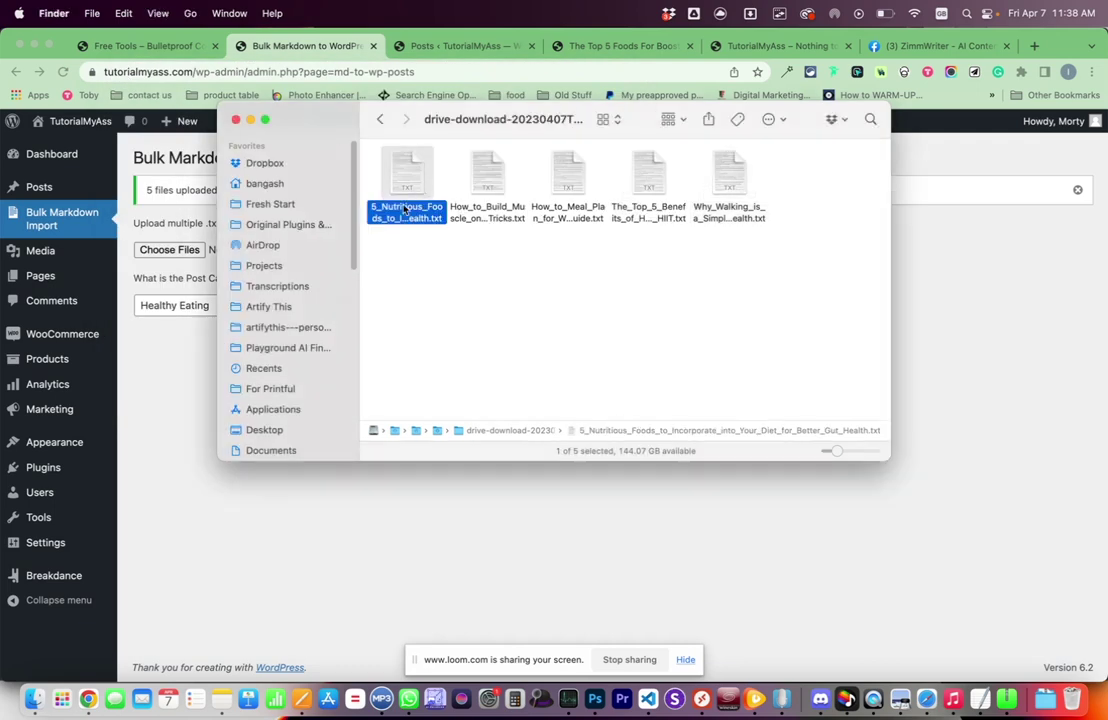
double_click(405, 188)
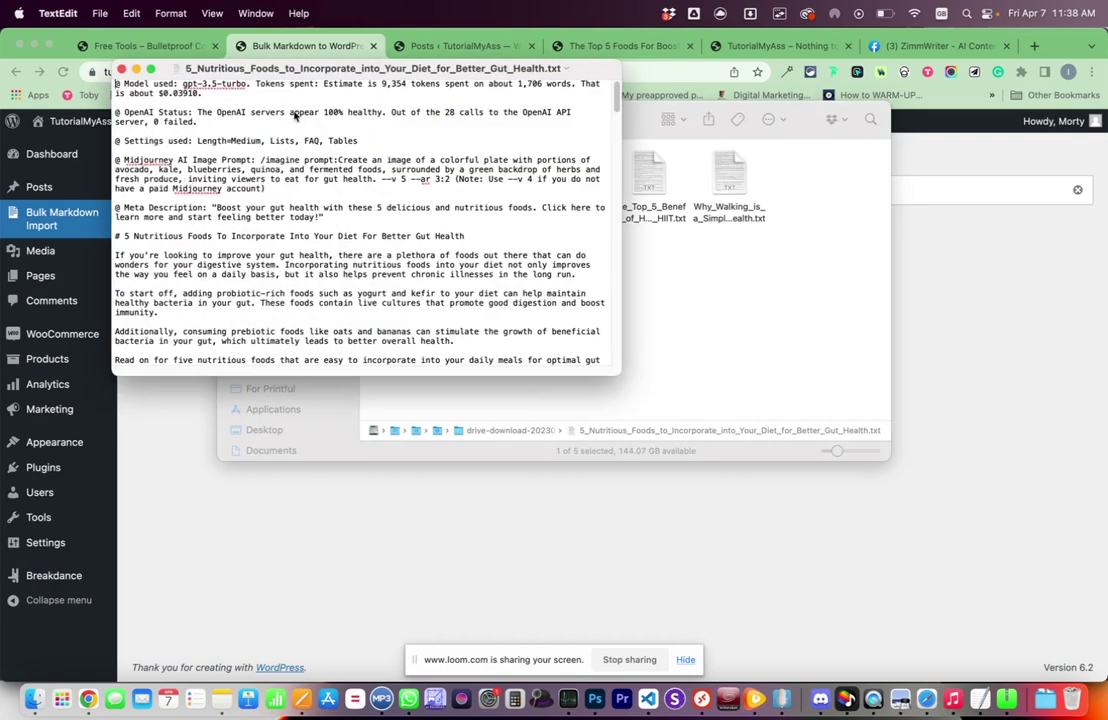
- Reload the posts list and open the 5 Nutritious Foods draft's preview in a new tab
left_click(300, 45)
left_click(460, 45)
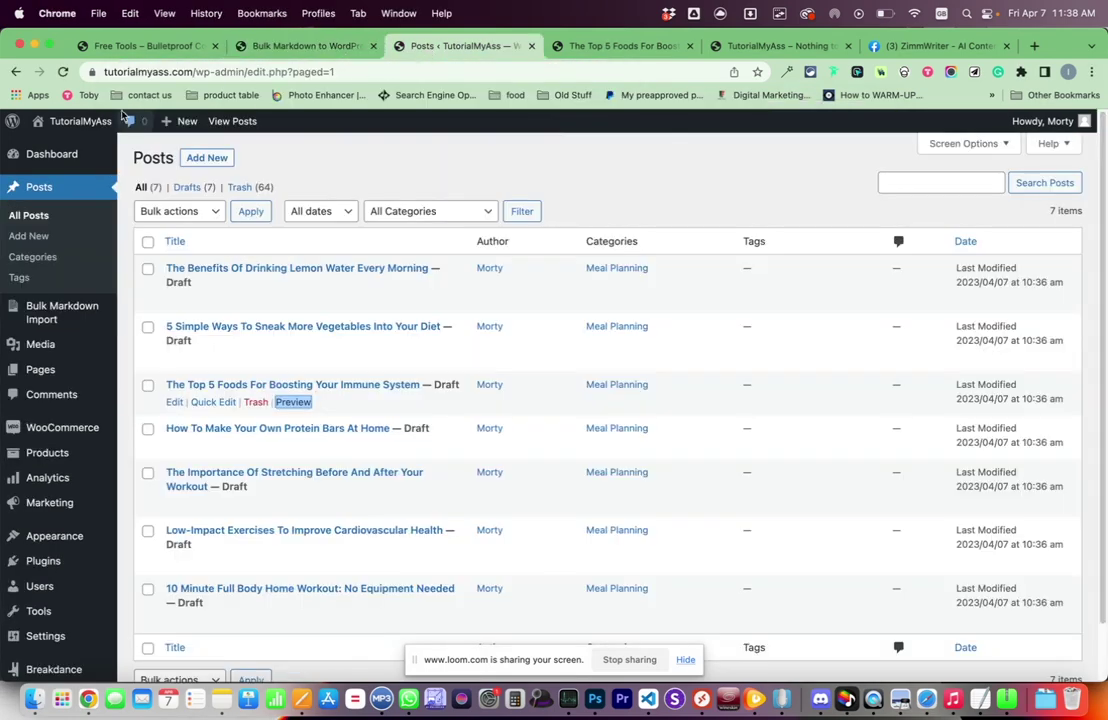
key("super+r")
scroll(557, 328, "down", 3)
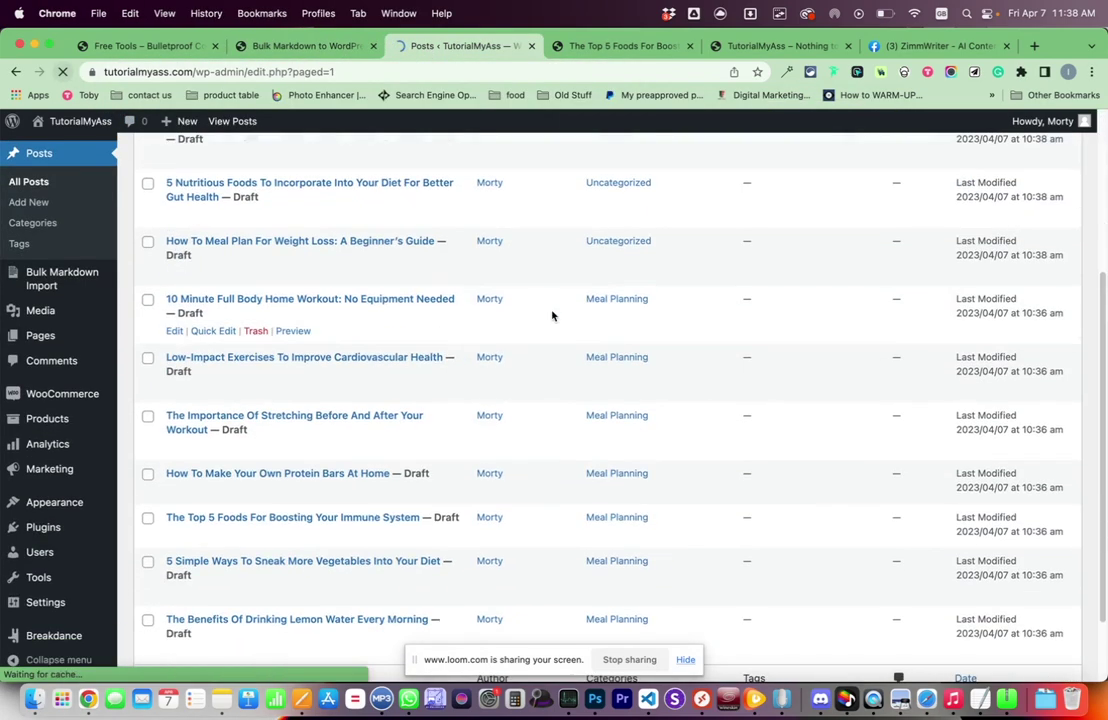
scroll(560, 322, "up", 3)
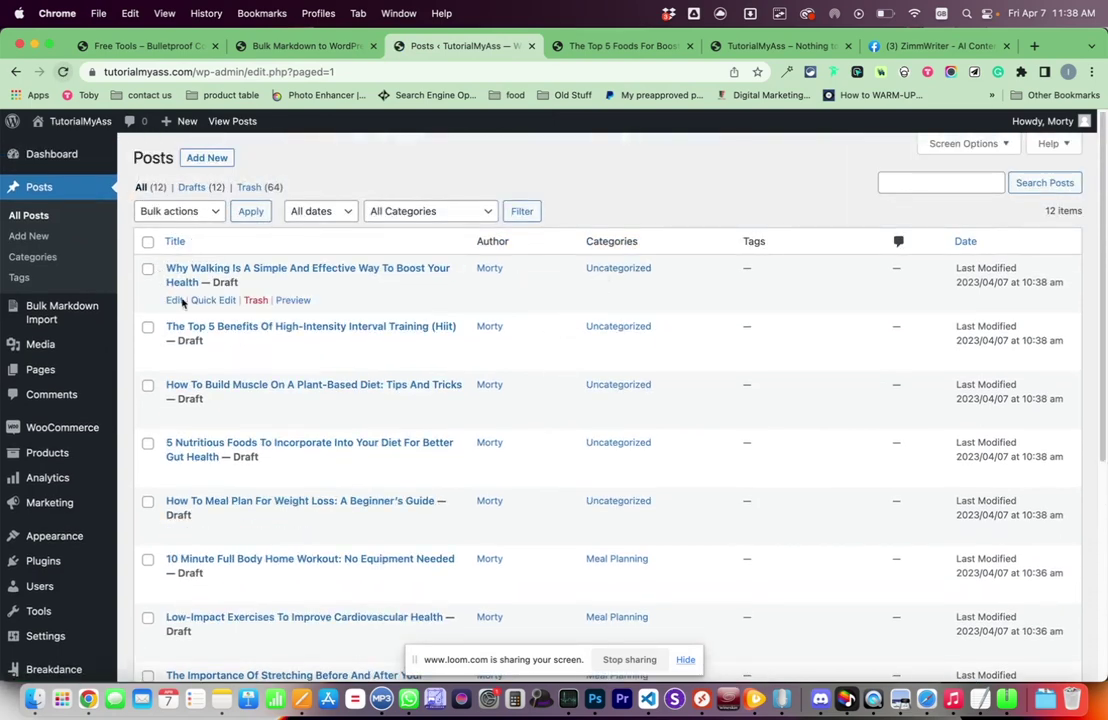
mouse_move(204, 449)
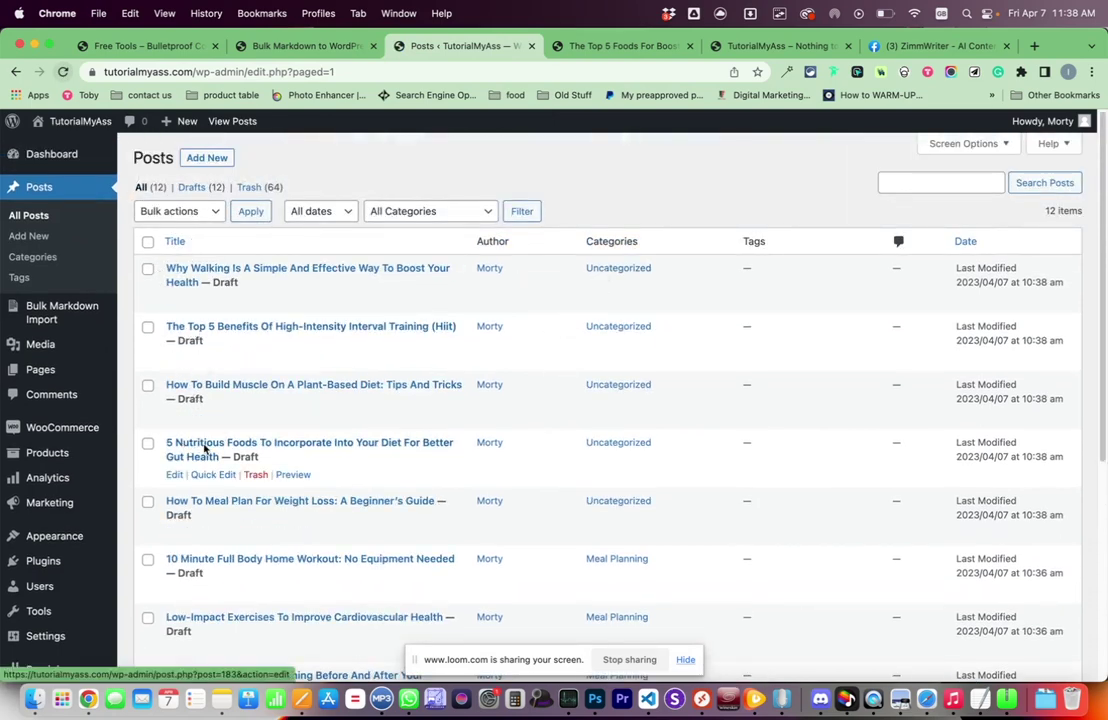
right_click(293, 474)
left_click(366, 318)
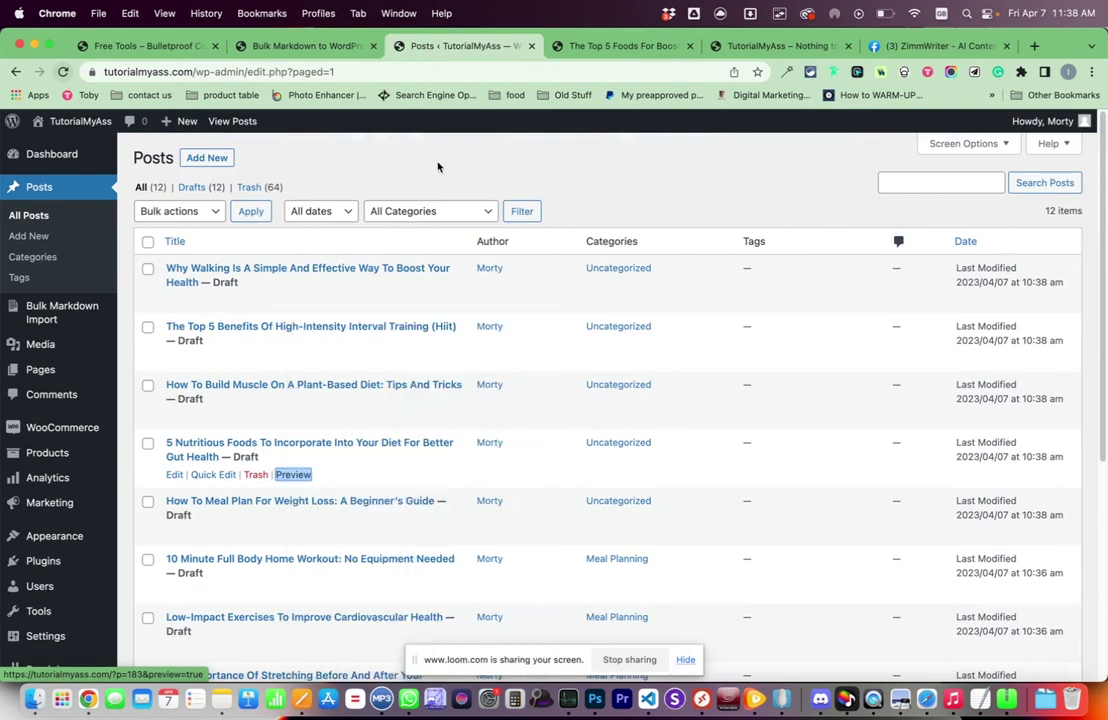
- Check the text file's header lines, then switch to the gut-health preview tab
key("super+Tab")
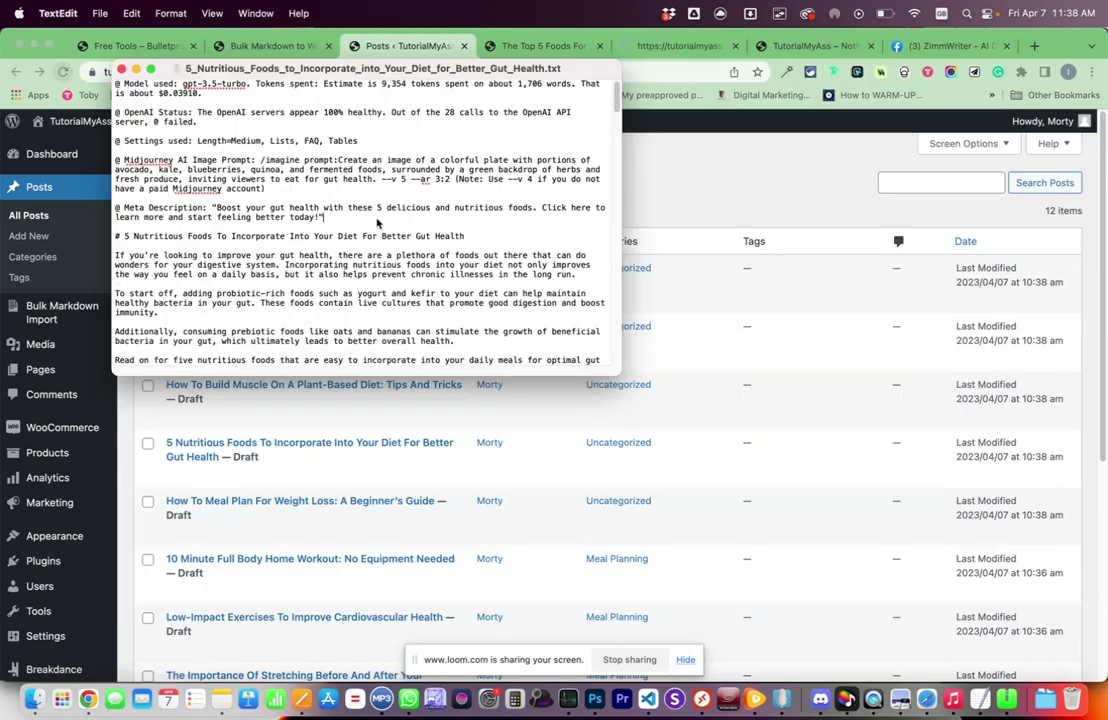
left_click_drag(325, 216, 116, 86)
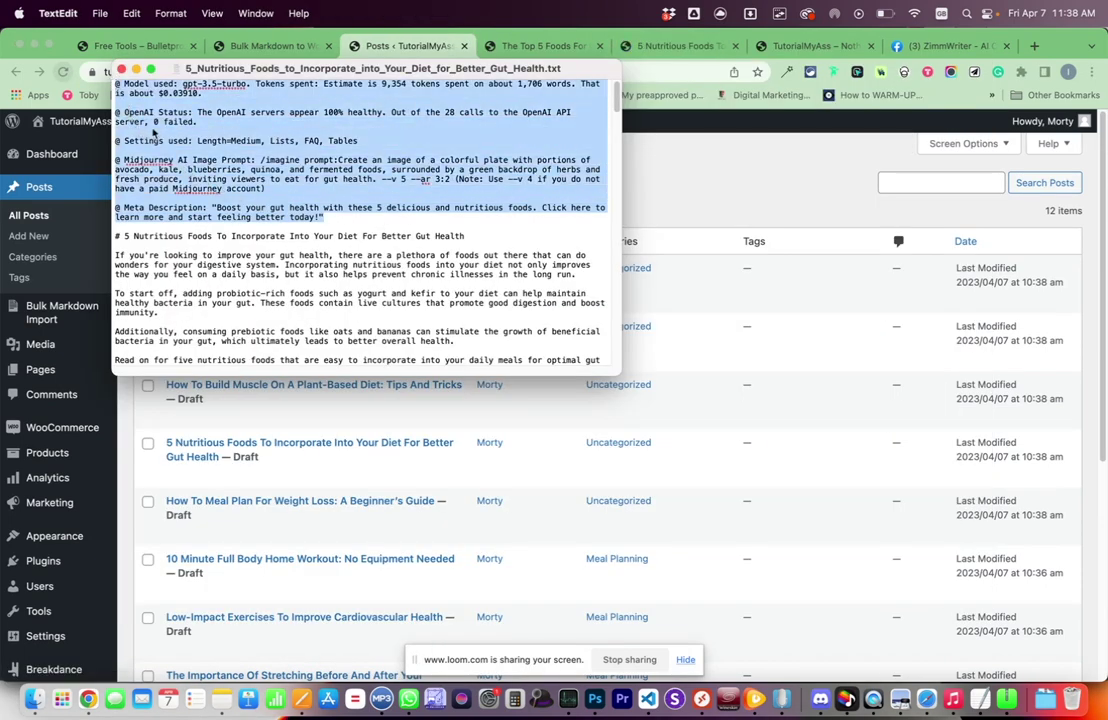
left_click(196, 162)
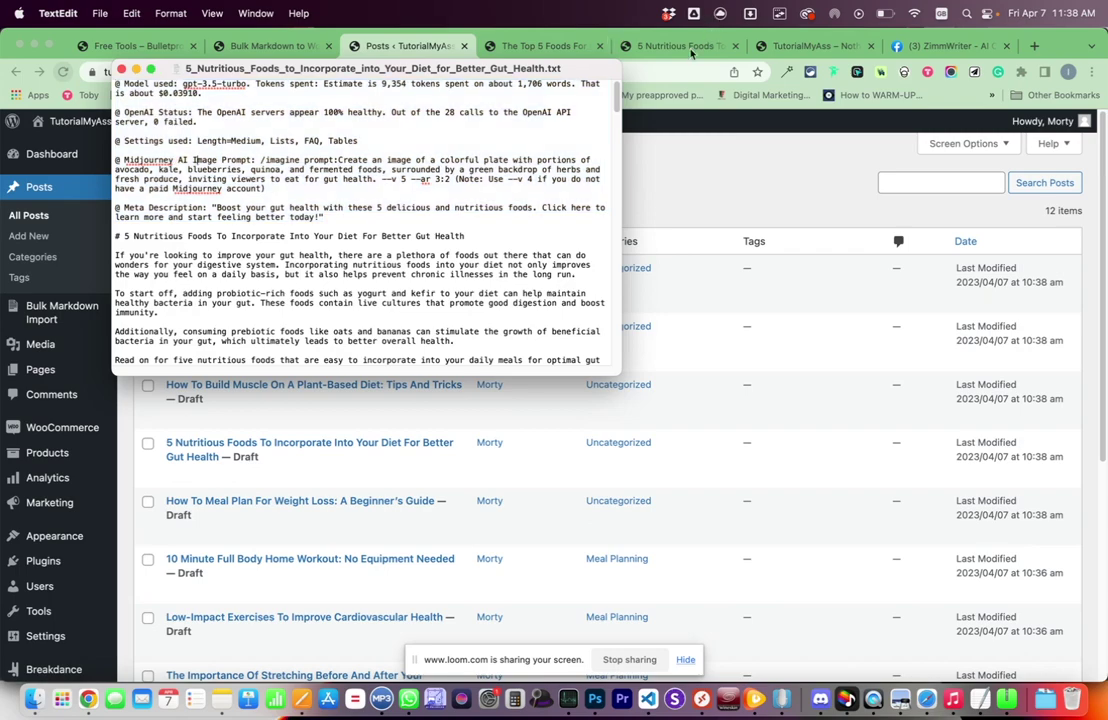
left_click(610, 45)
- Scroll the gut-health preview and highlight its intro line and five bulleted food items
scroll(487, 313, "down", 2)
scroll(487, 313, "down", 3)
scroll(220, 310, "down", 5)
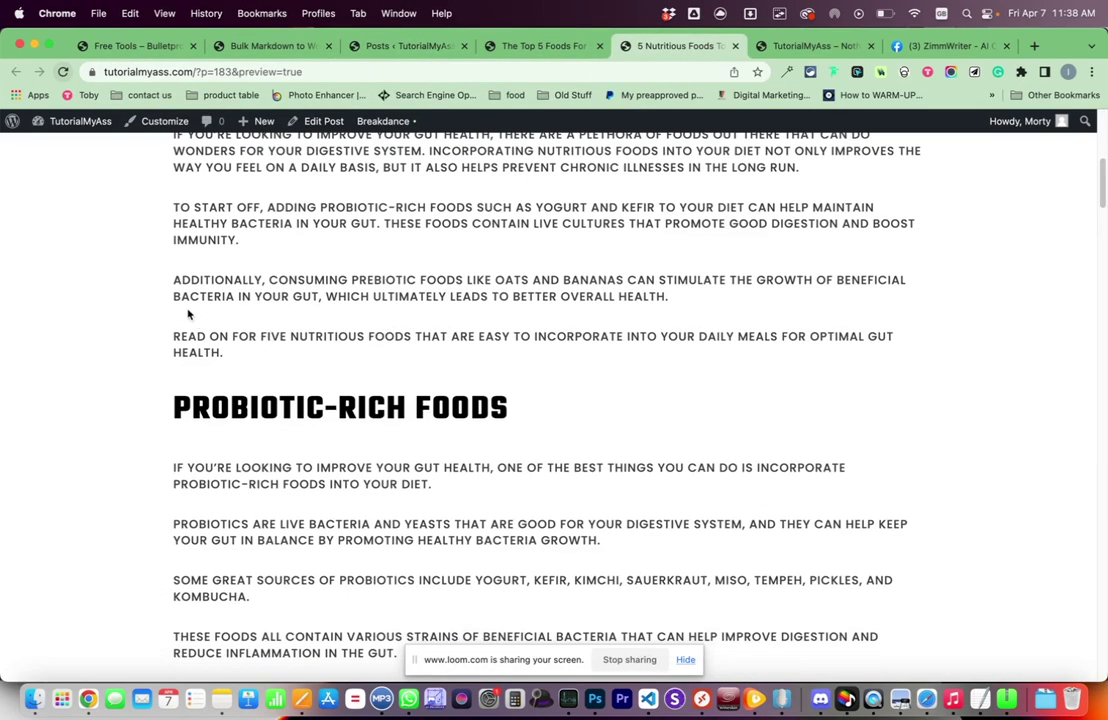
scroll(400, 310, "down", 6)
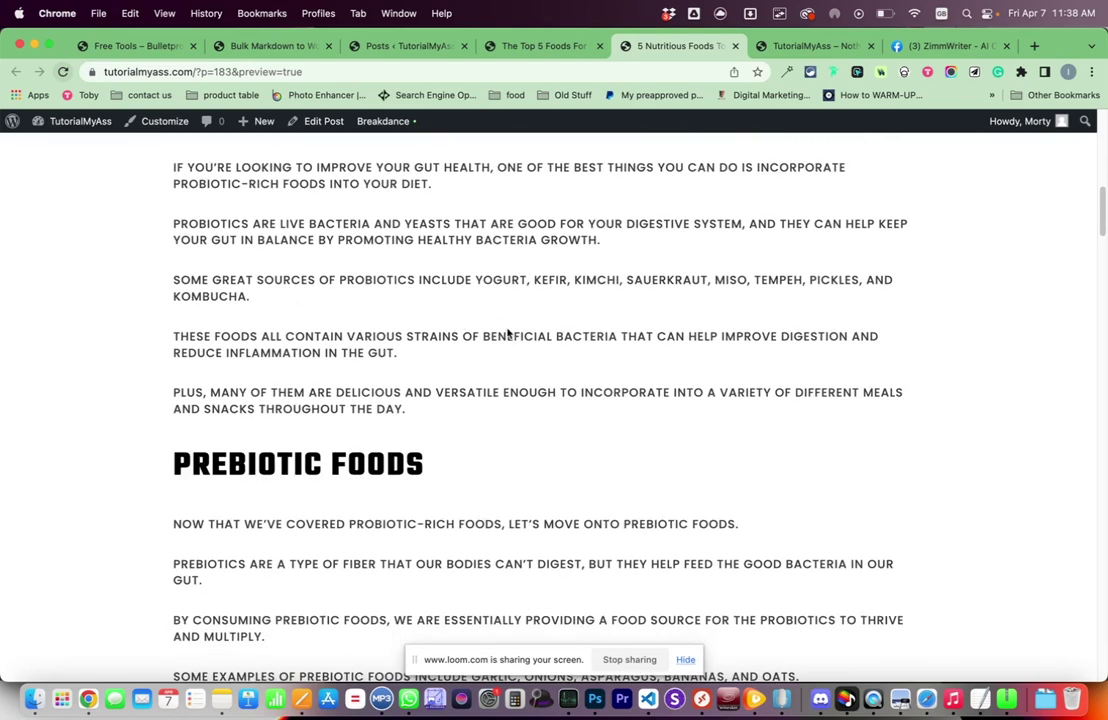
scroll(420, 320, "down", 6)
scroll(335, 300, "down", 6)
scroll(280, 310, "down", 3)
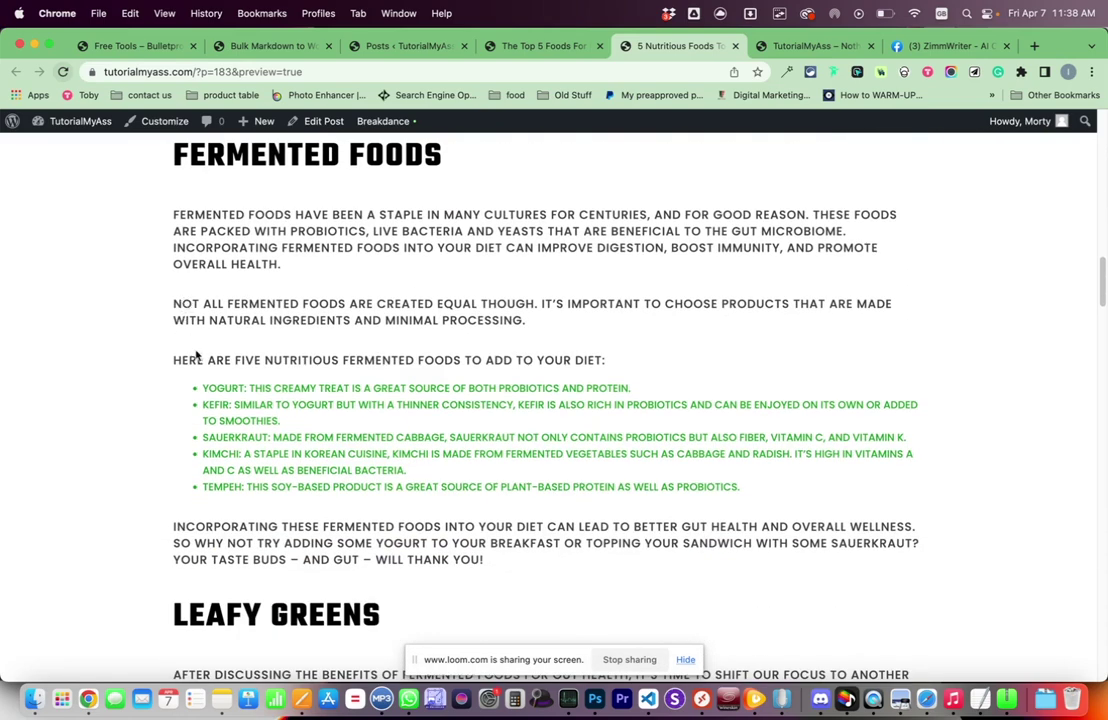
left_click_drag(196, 353, 690, 465)
left_click(445, 428)
left_click_drag(203, 388, 820, 488)
left_click(820, 488)
- Scroll through the remaining sections of the gut-health preview
scroll(440, 378, "down", 6)
scroll(462, 389, "down", 3)
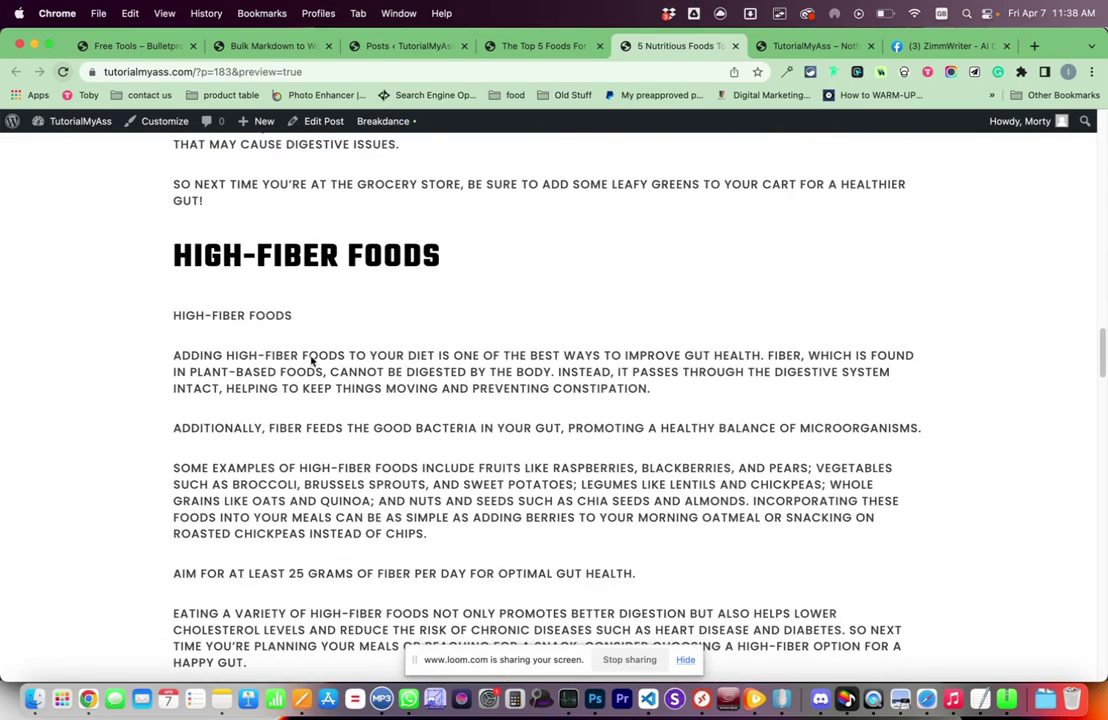
scroll(290, 360, "down", 5)
scroll(330, 360, "down", 5)
scroll(350, 358, "down", 5)
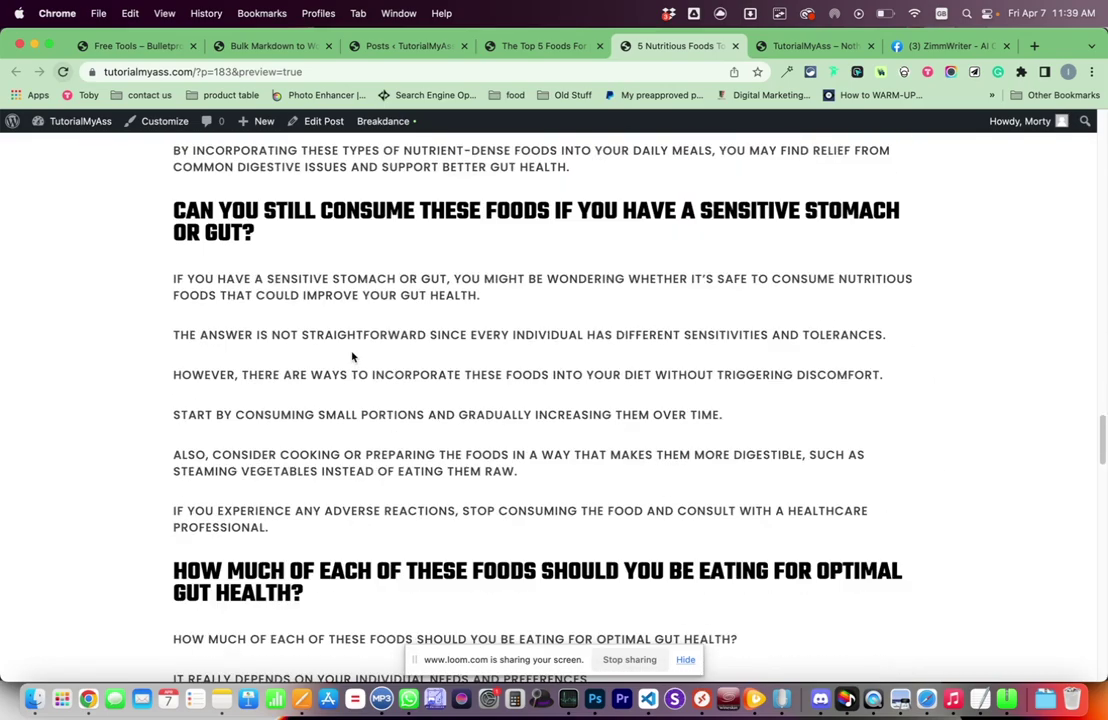
scroll(352, 357, "down", 5)
scroll(350, 352, "down", 3)
- Choose all nineteen .txt files from the Downloads drive-download folder for import
left_click(232, 46)
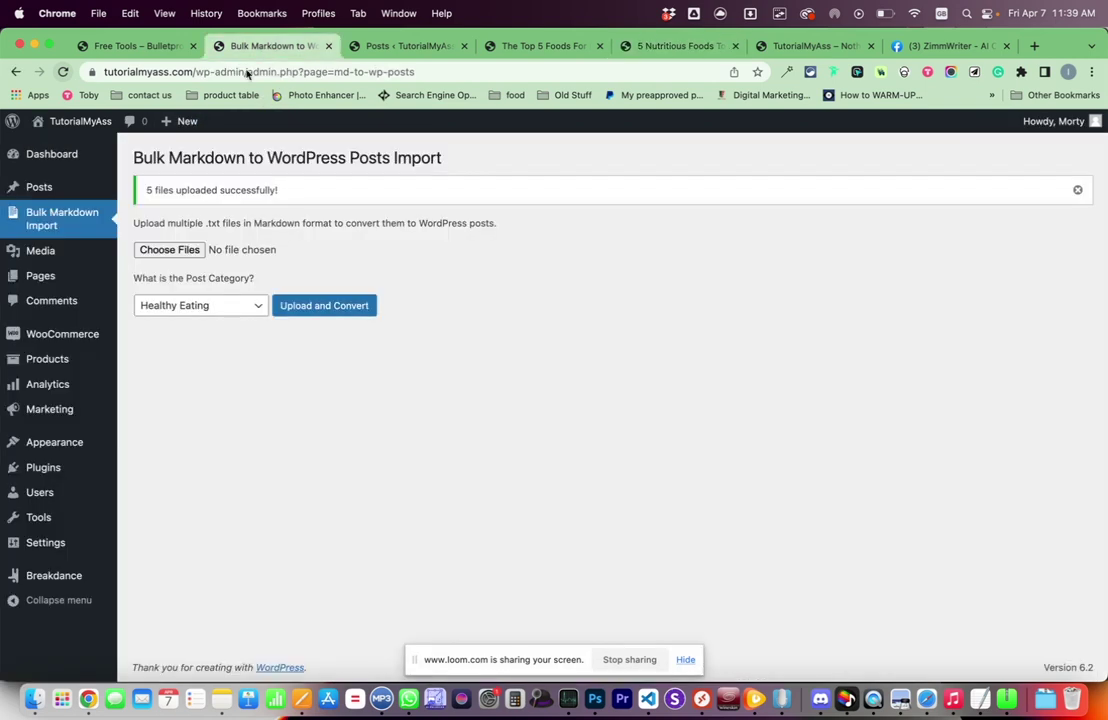
left_click(189, 249)
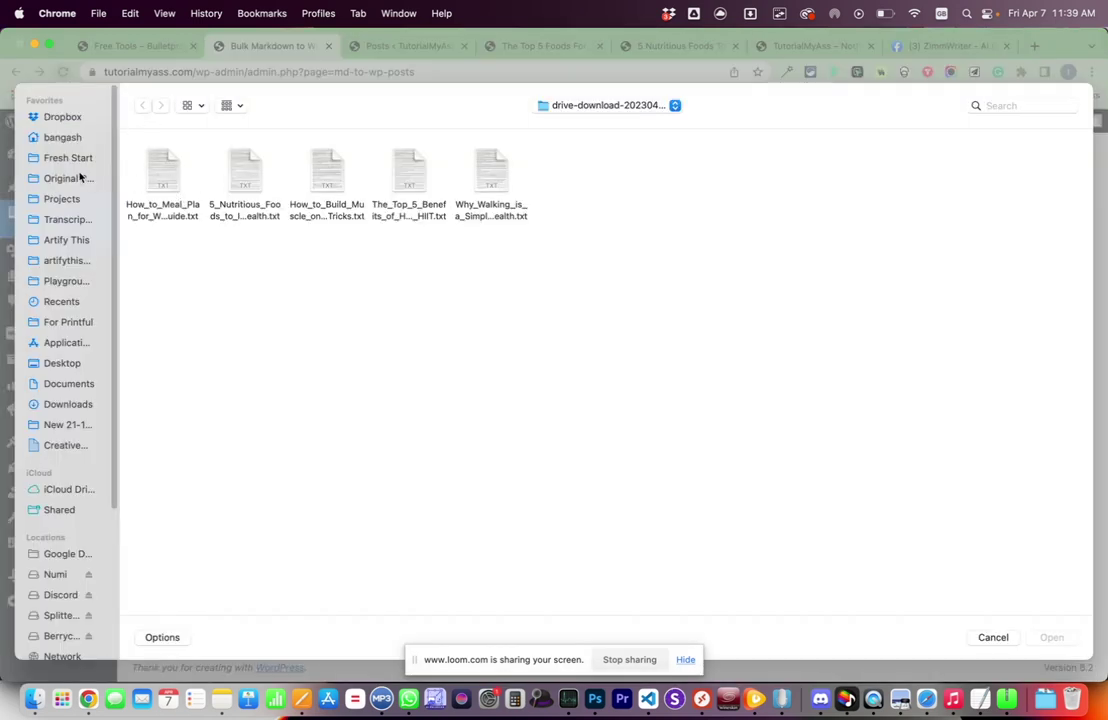
left_click(611, 110)
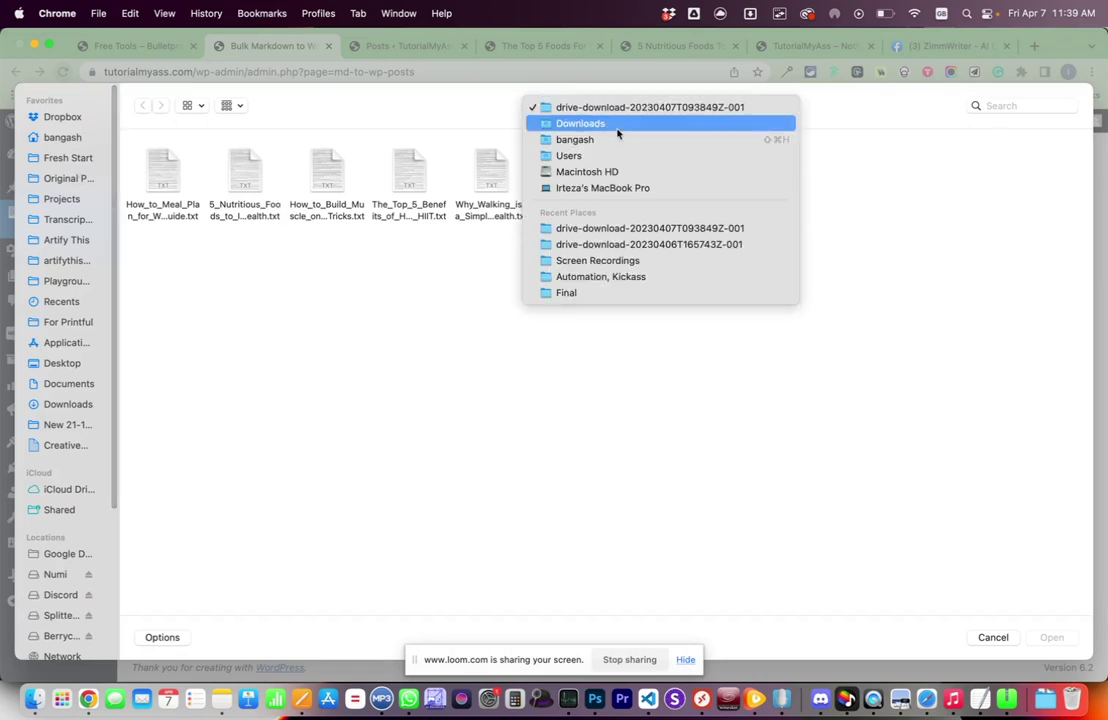
left_click(614, 123)
double_click(333, 187)
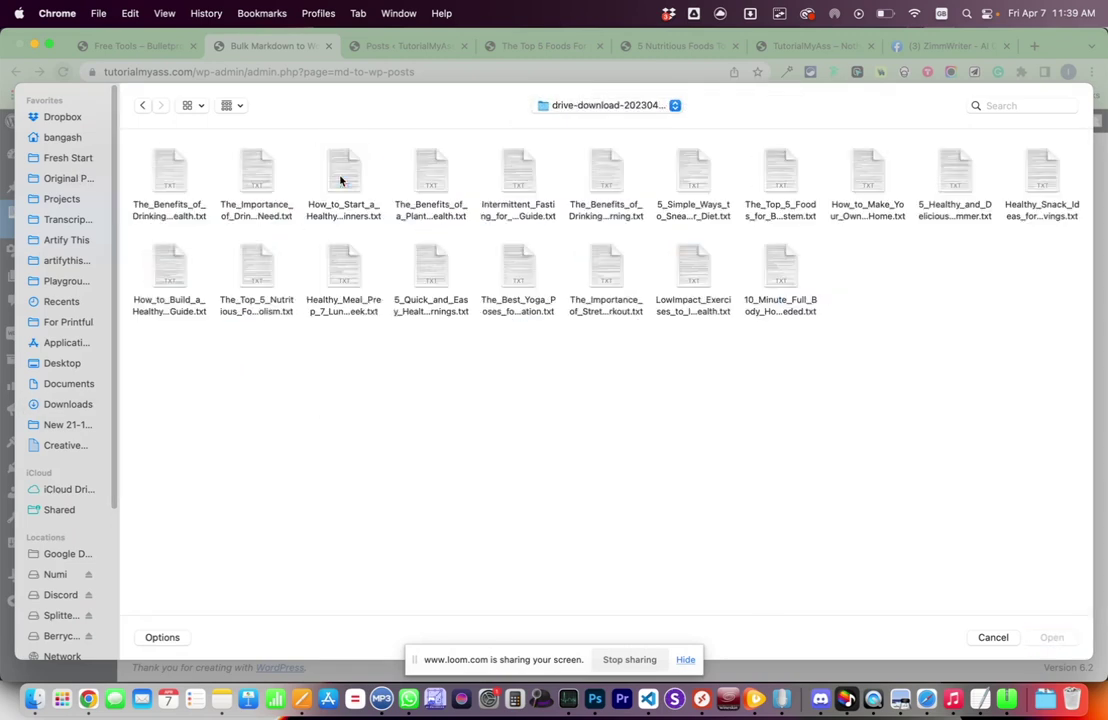
left_click_drag(1024, 358, 128, 155)
left_click(860, 333)
mouse_move(1063, 335)
left_mouse_down()
mouse_move(376, 190)
mouse_move(160, 185)
left_mouse_up()
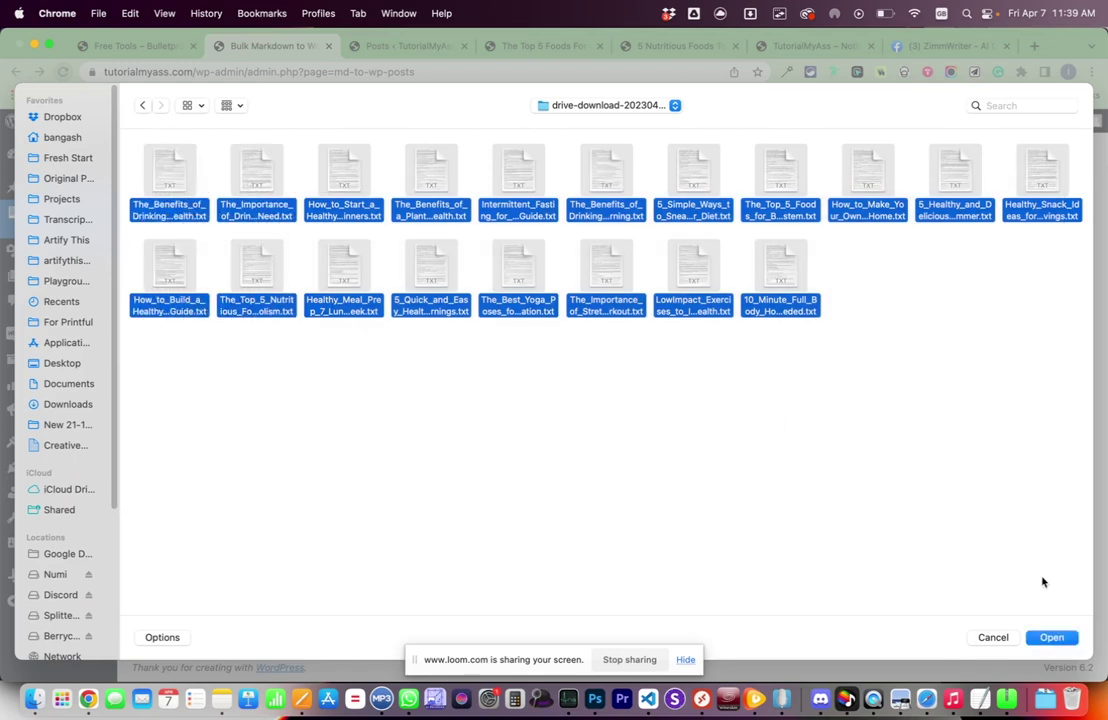
left_click(1053, 638)
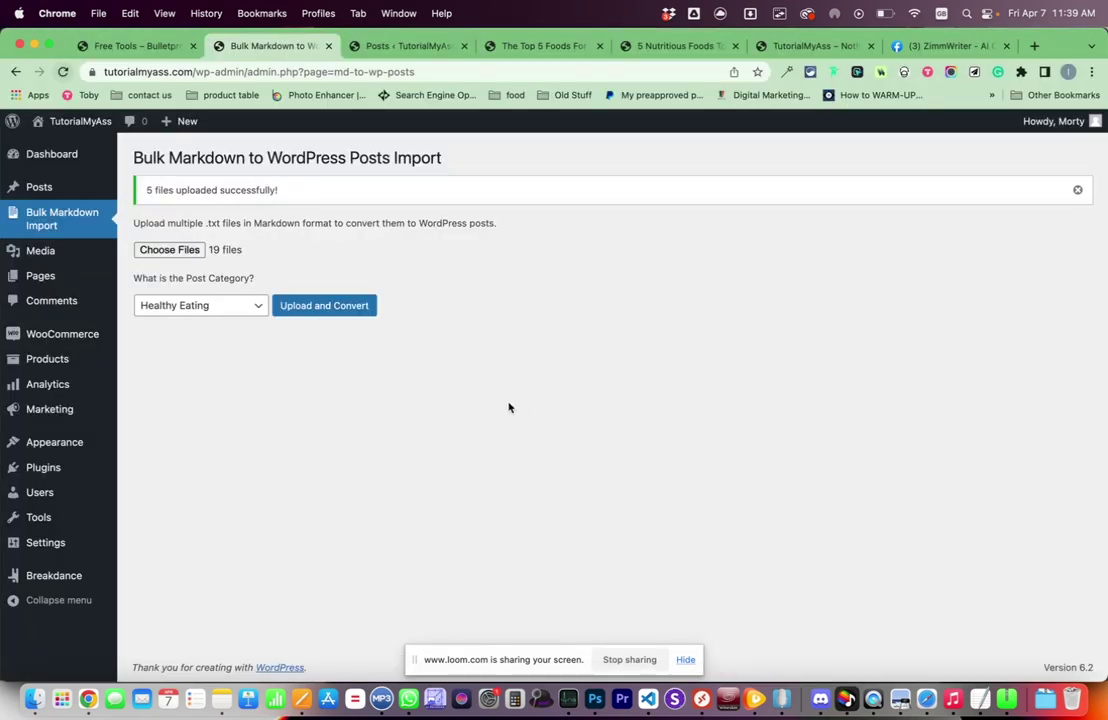
- Set the post category to Healthy Lifestyle and upload and convert the files
left_click(159, 307)
left_click(162, 322)
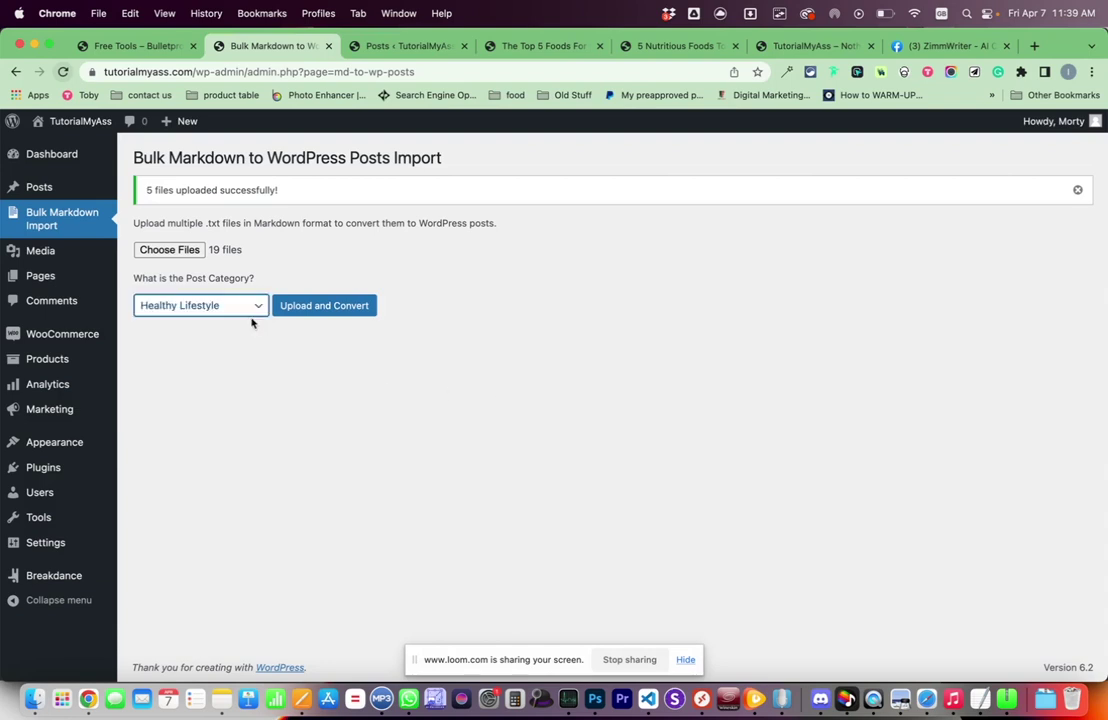
left_click(324, 306)
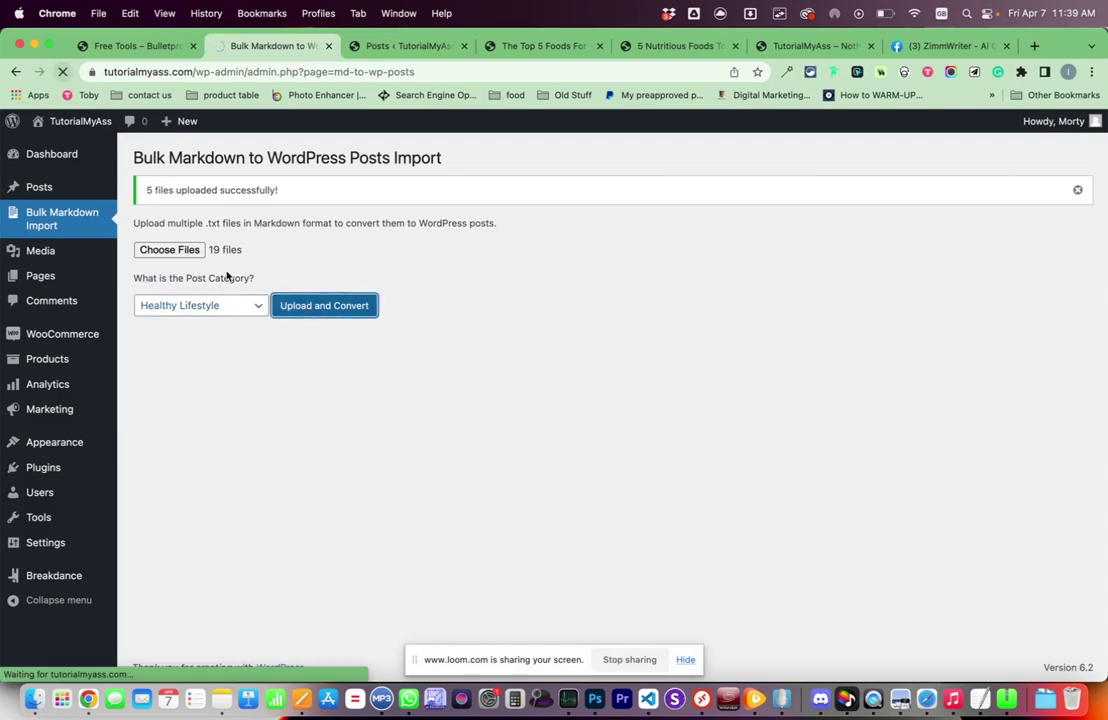
key("alt+Tab")
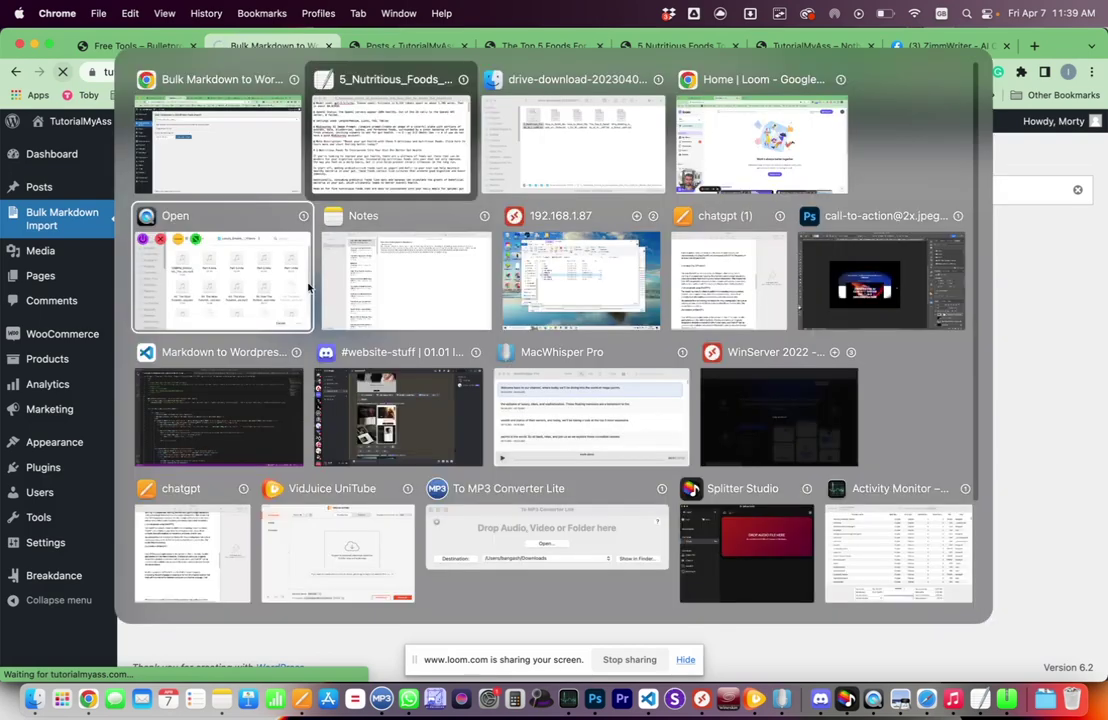